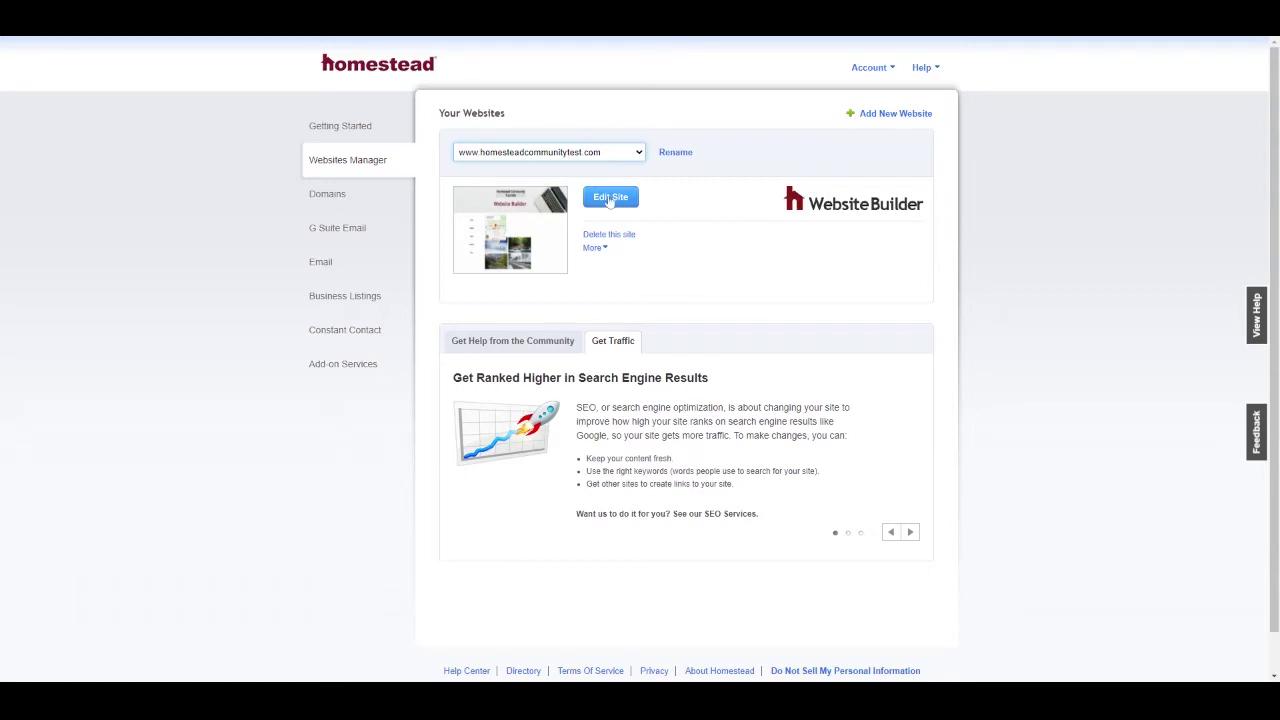
Open the homesteadcommunitytest.com site for editing and add a simple button to the section just below the header.
left_click(609, 198)
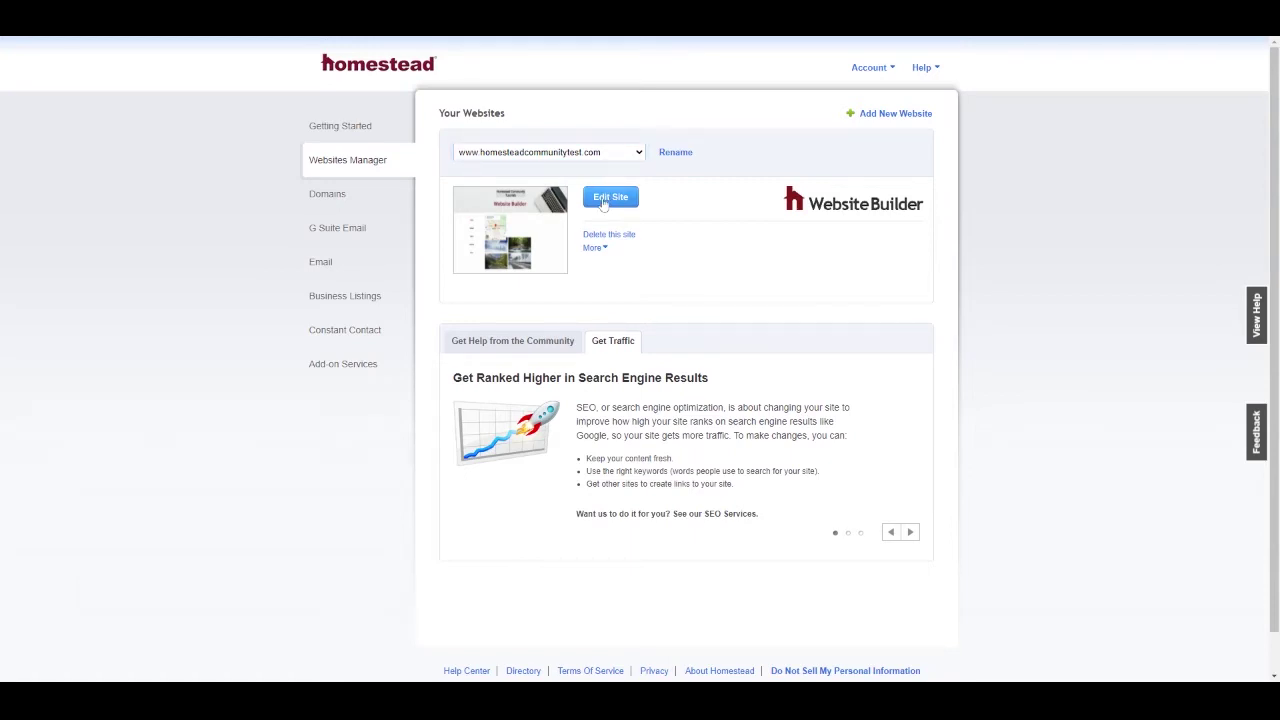
left_click(604, 201)
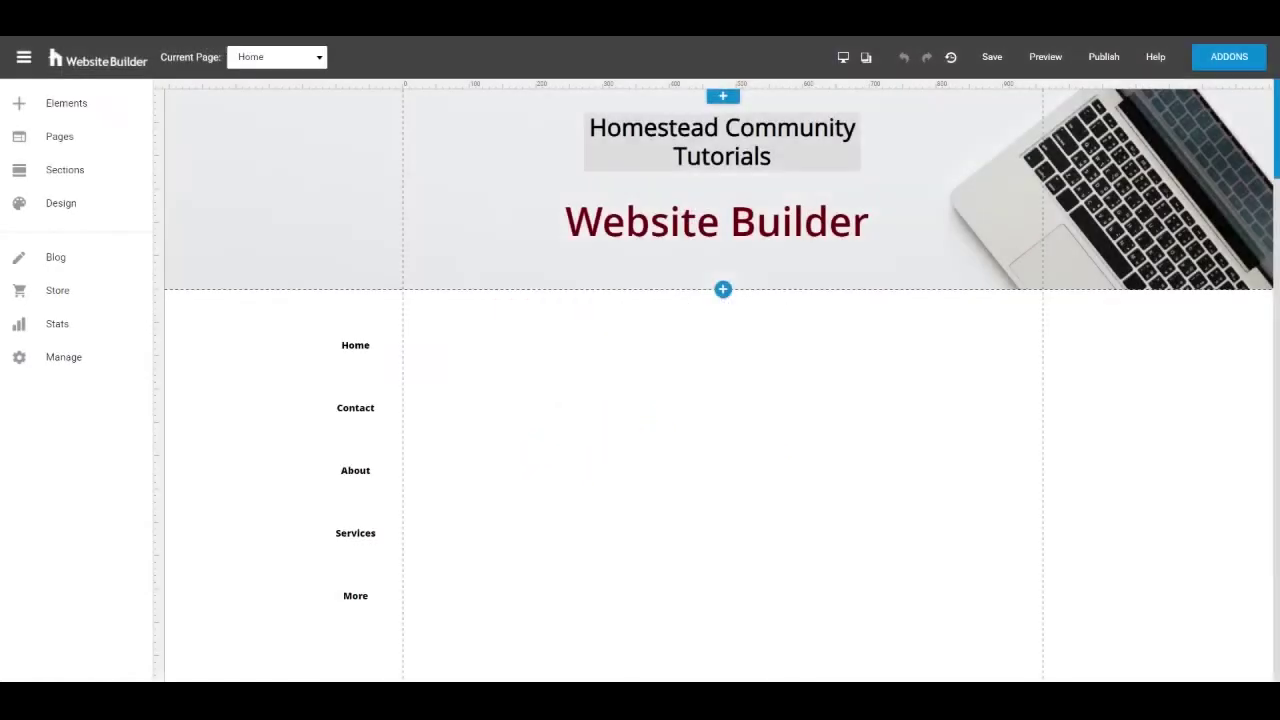
left_click(72, 104)
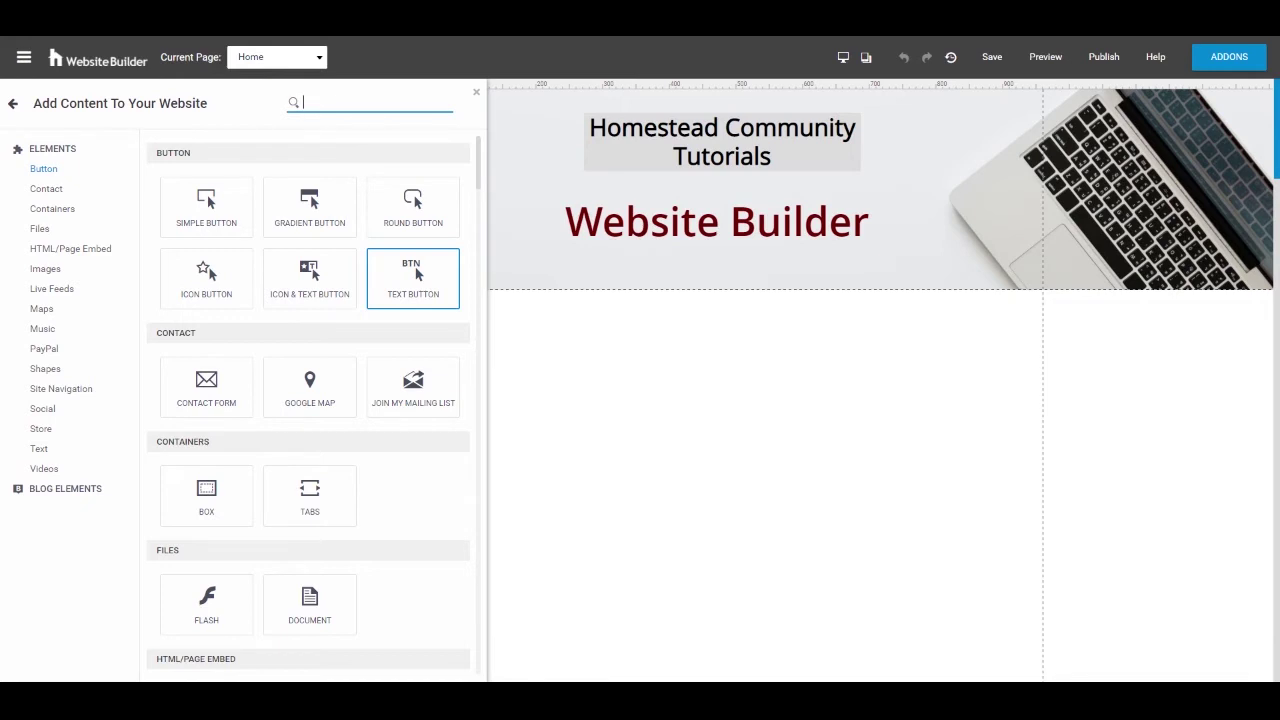
left_click_drag(206, 205, 737, 357)
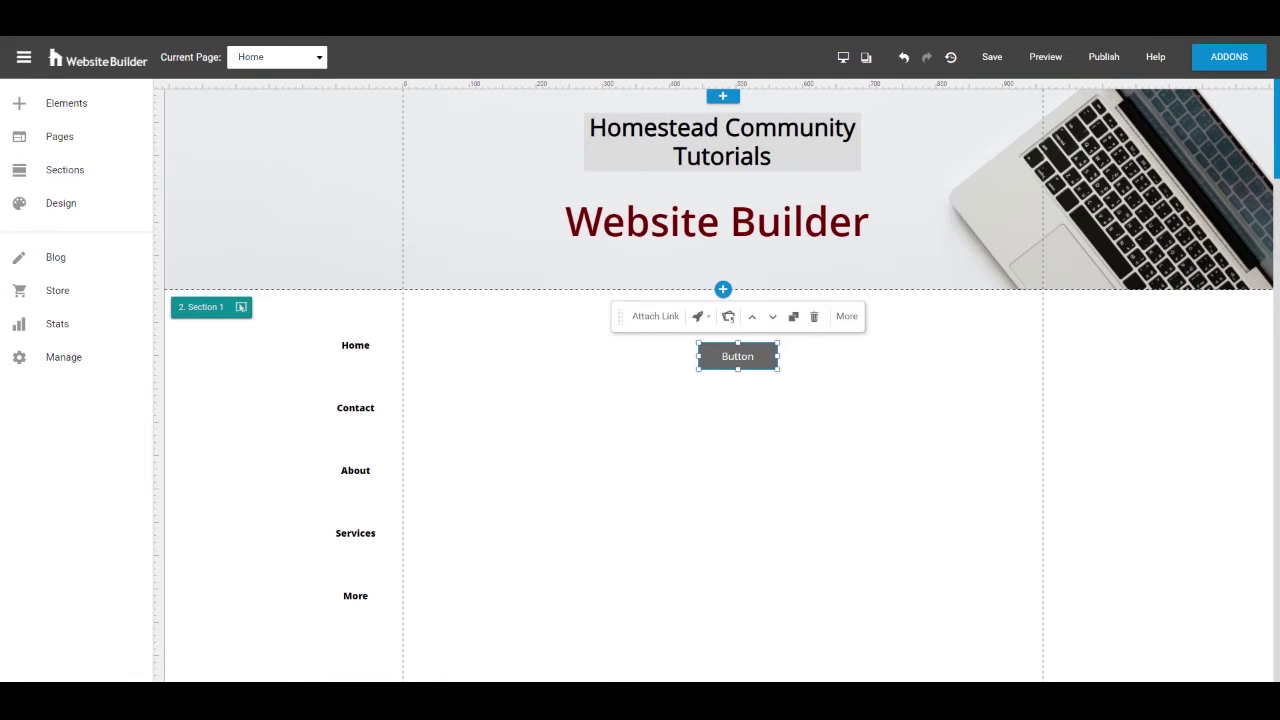
Examine the button's link options for website page, URL, email, phone and document, including the page list and the stored documents.
left_click(655, 316)
left_click(522, 246)
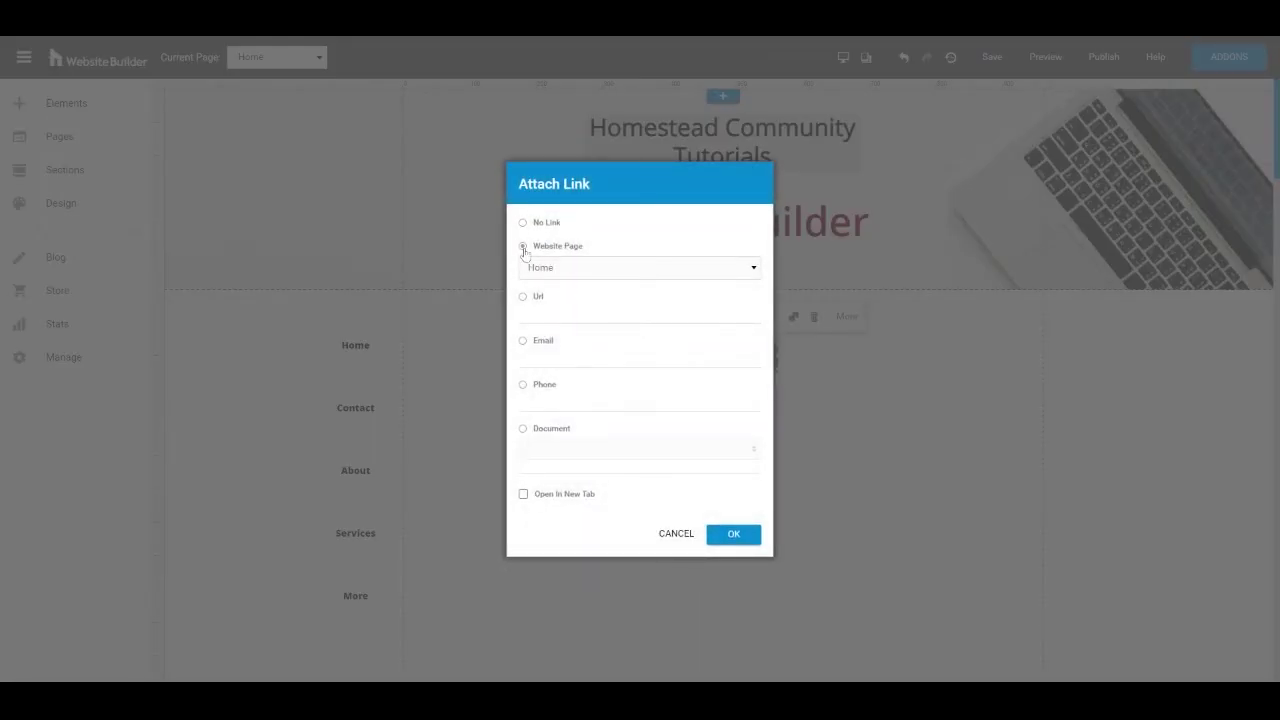
left_click(566, 268)
scroll(594, 314, "down", 5)
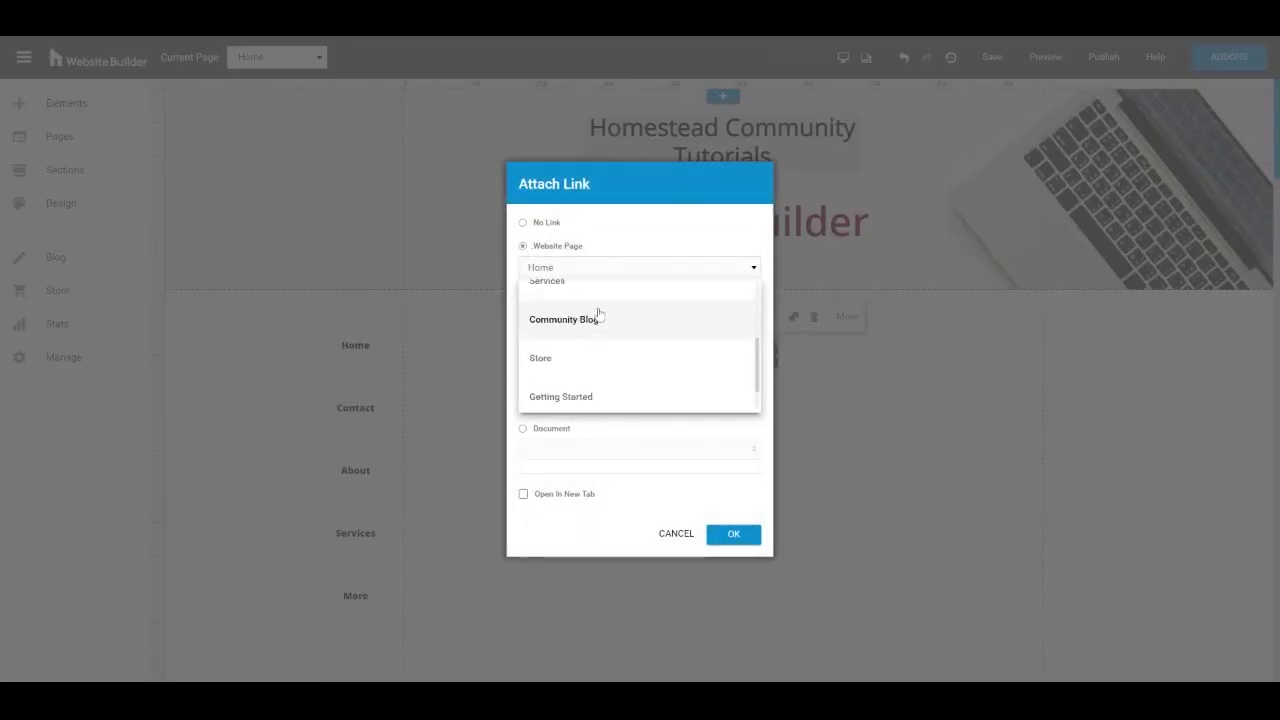
left_click(586, 277)
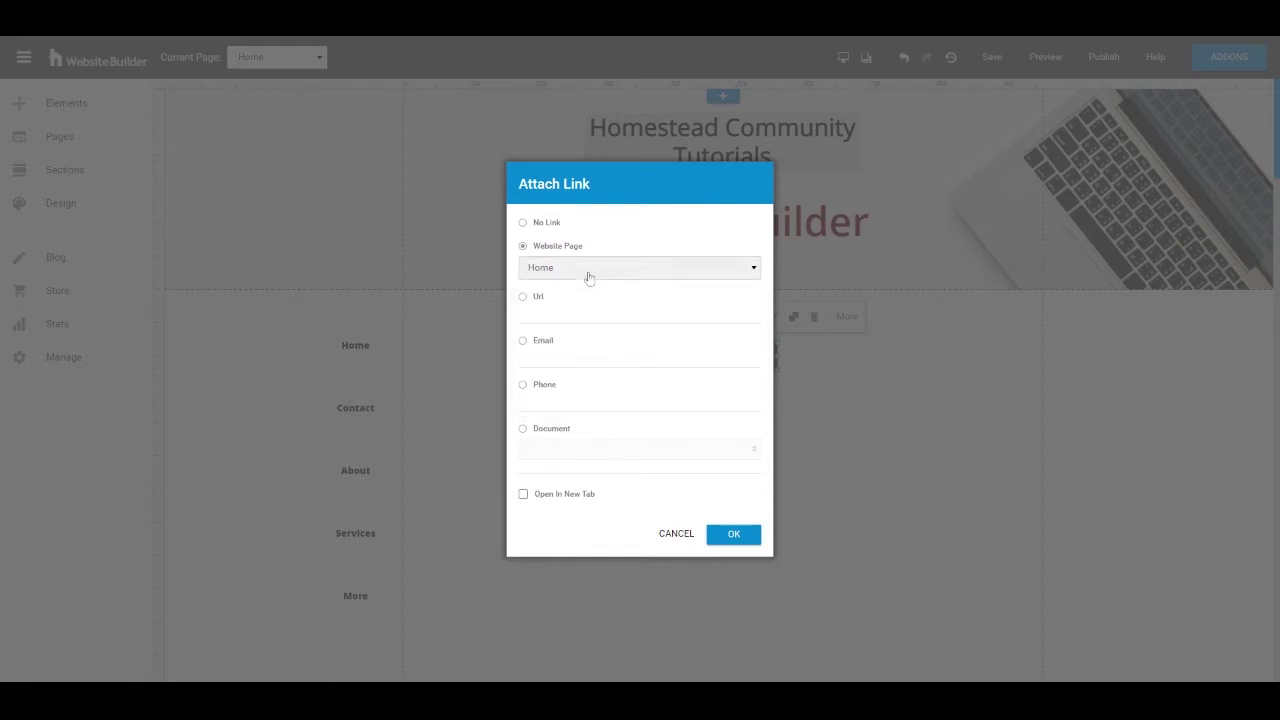
left_click(523, 298)
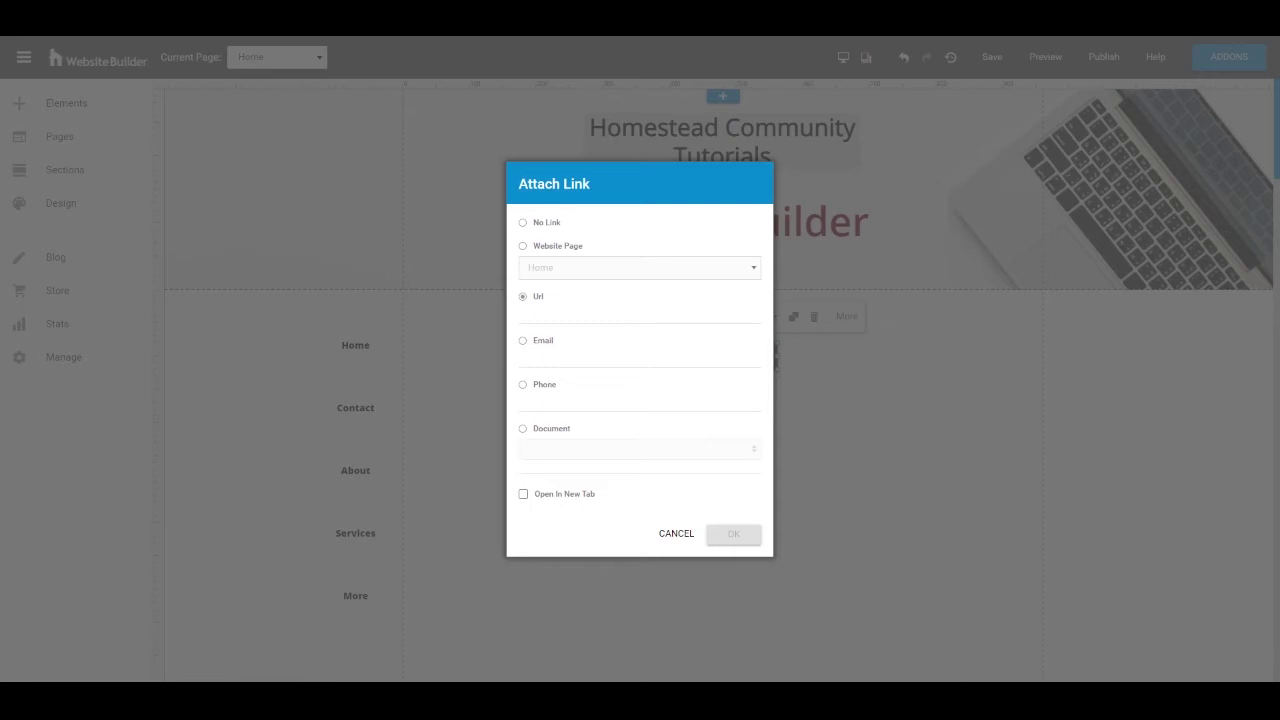
left_click(523, 342)
left_click(522, 388)
left_click(522, 429)
left_click(597, 451)
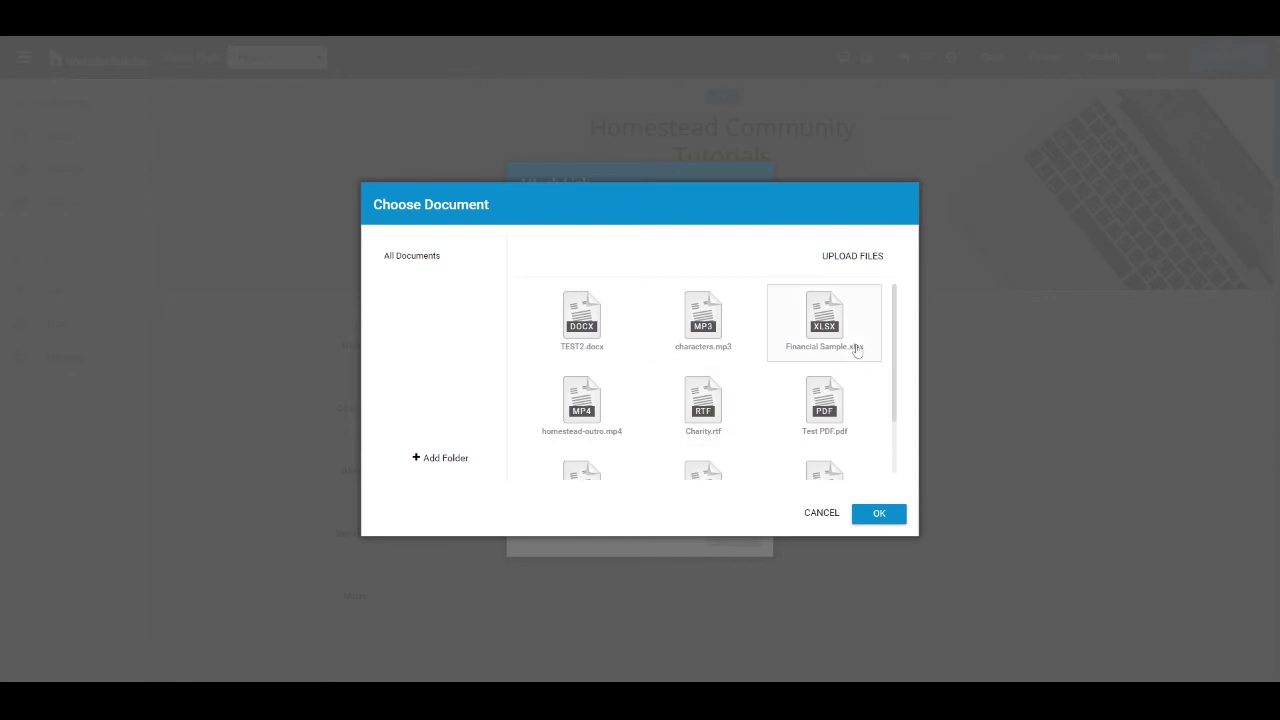
scroll(857, 350, "down", 1)
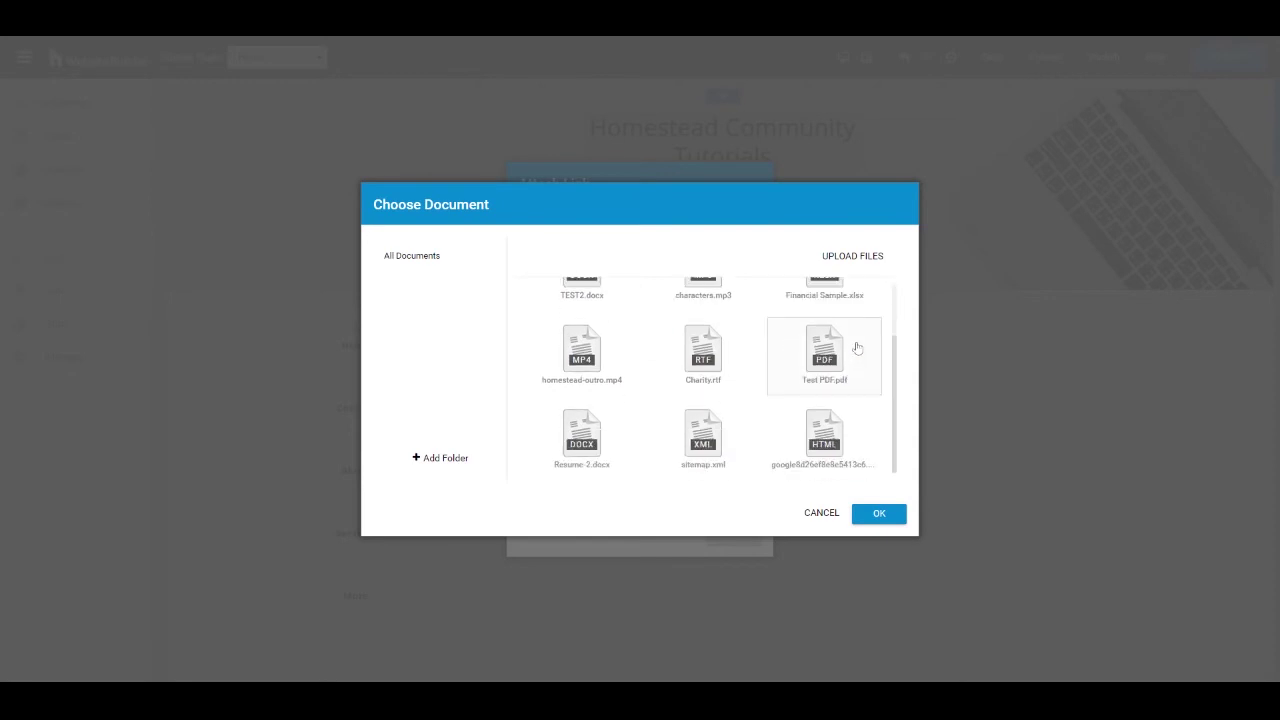
left_click(819, 512)
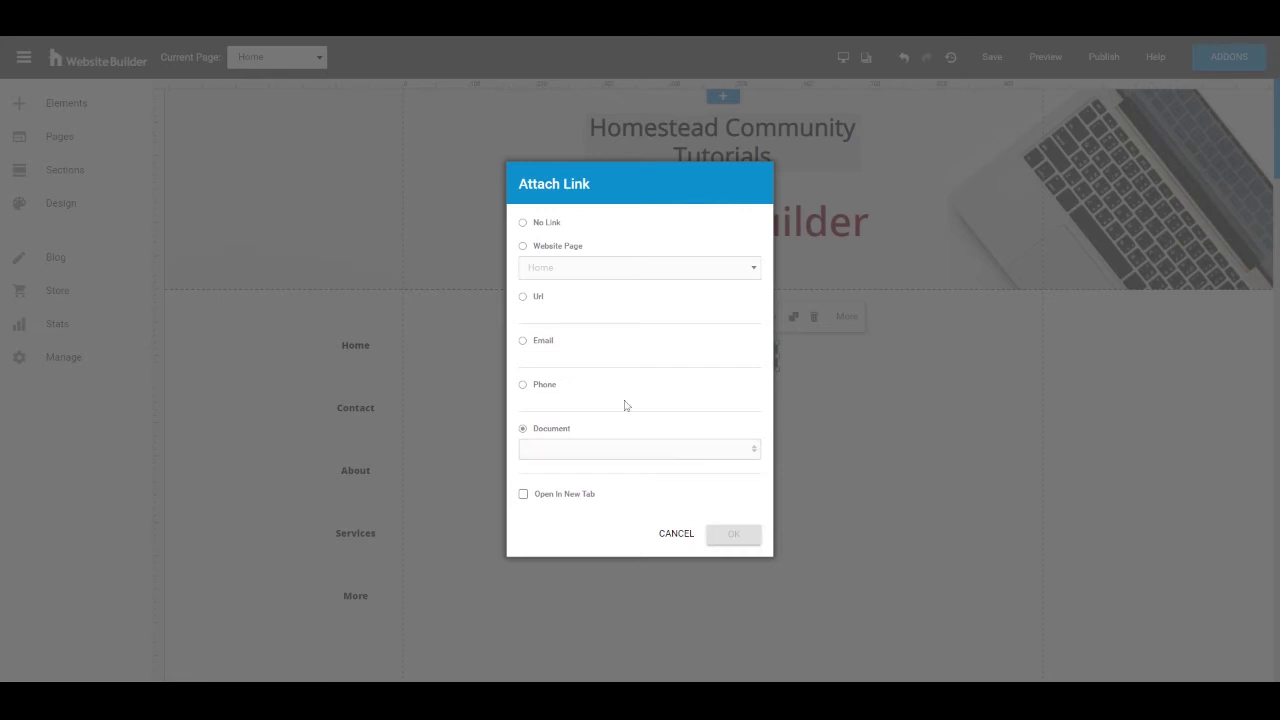
Link the button to the Home website page without opening it in a new tab.
left_click(522, 245)
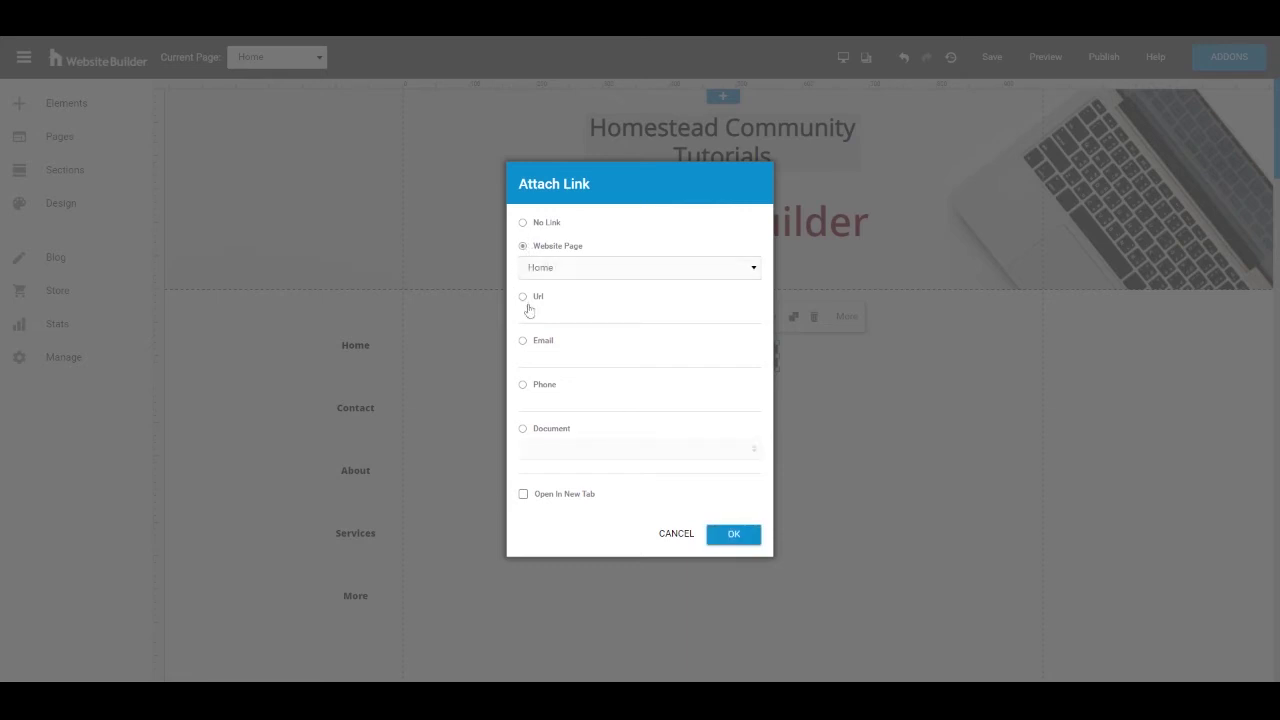
left_click(523, 494)
left_click(523, 494)
left_click(734, 537)
left_click(822, 402)
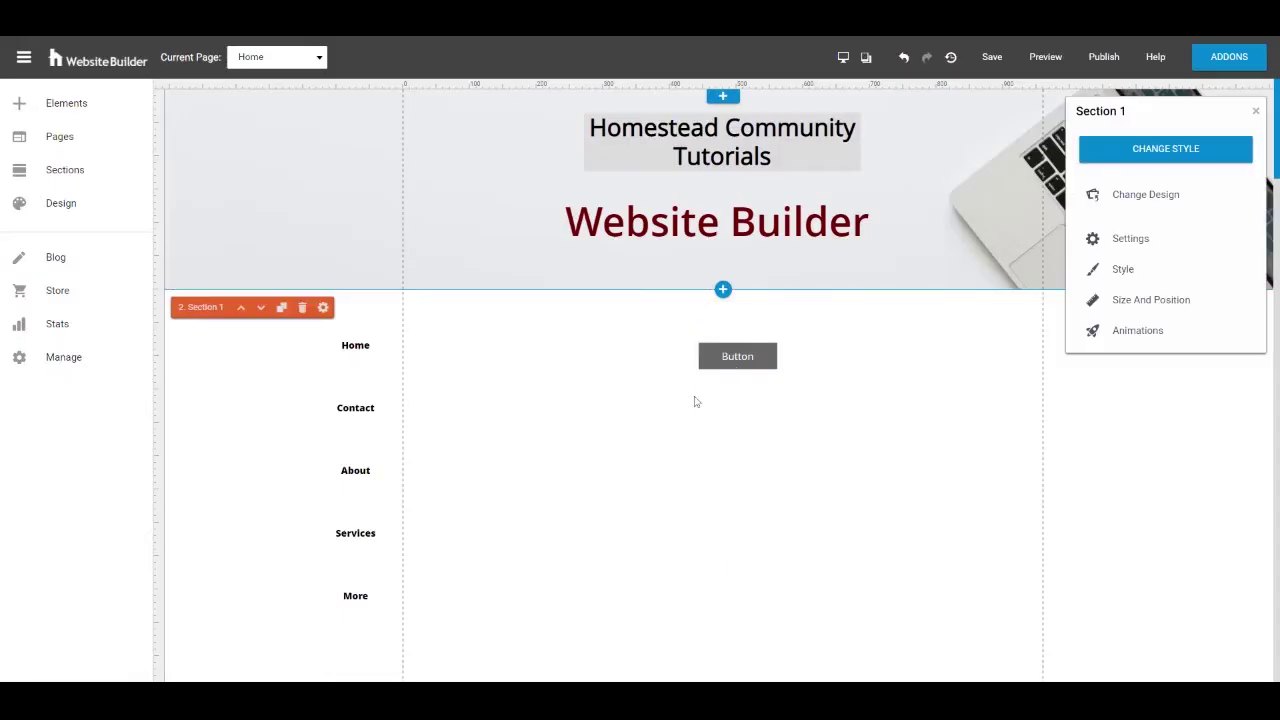
Change the button's text to "Call Now".
left_click(750, 358)
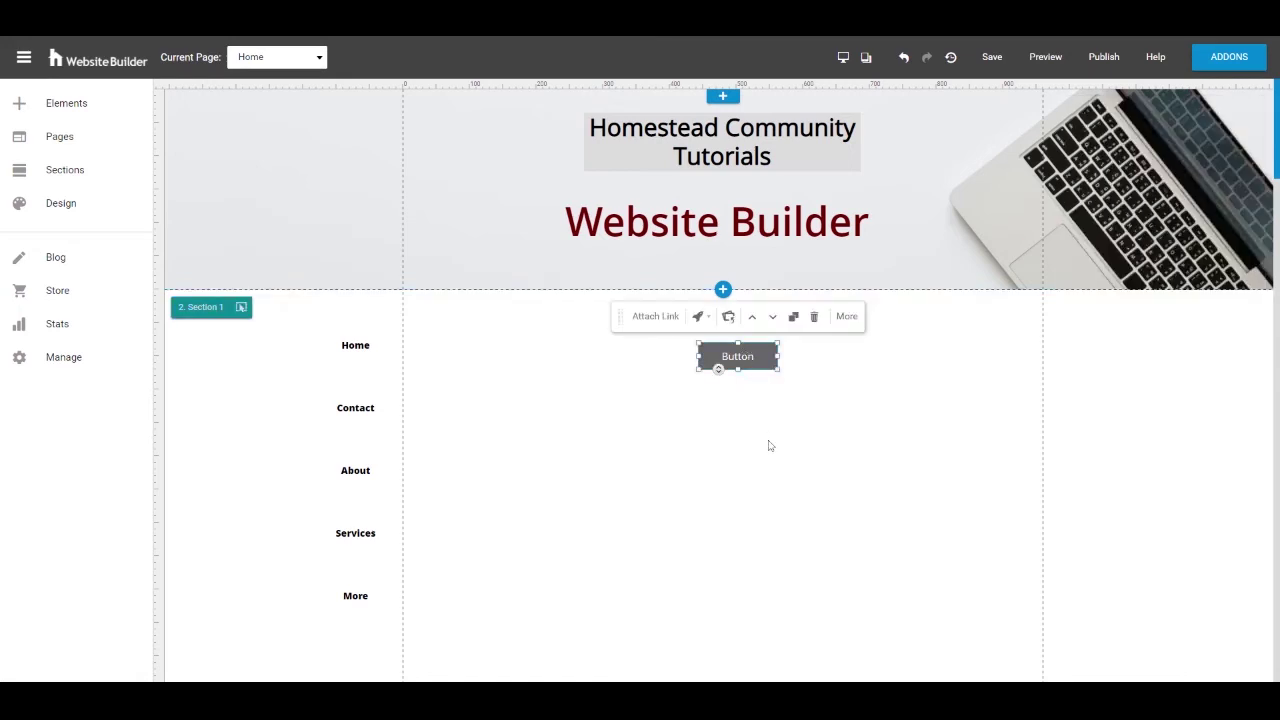
double_click(737, 358)
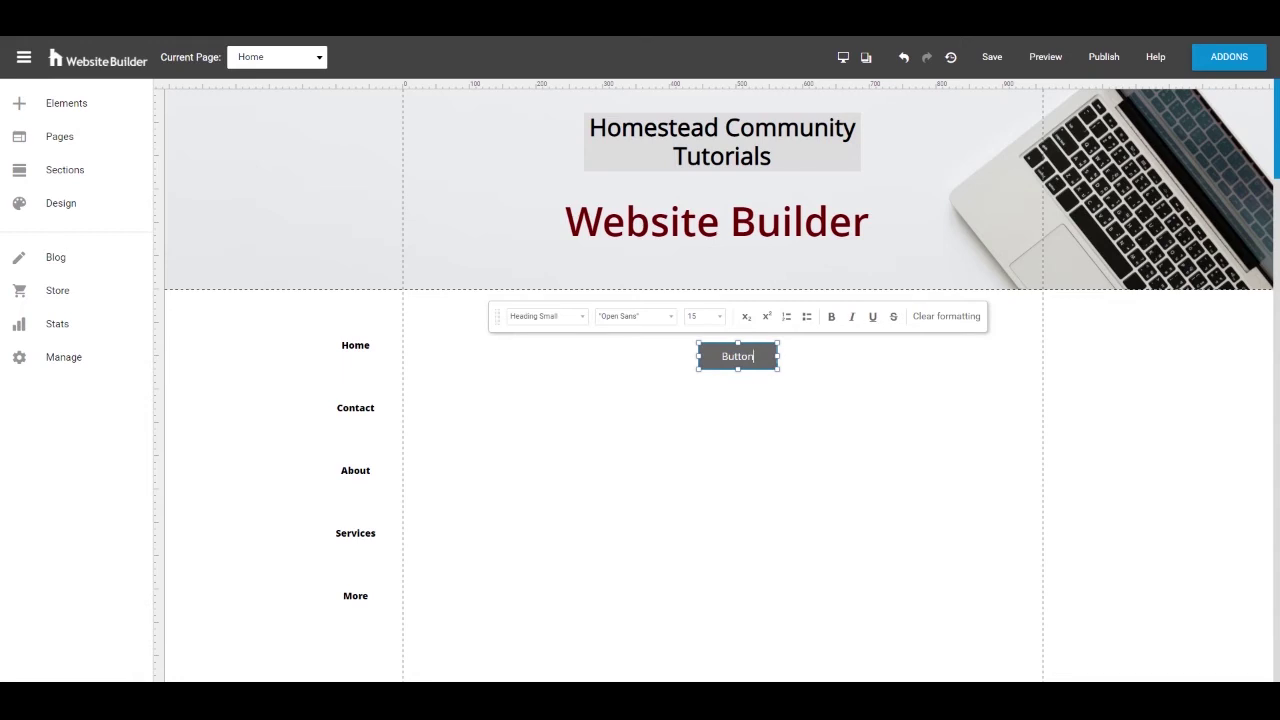
key("BackSpace")
key("BackSpace")
key("BackSpace")
key("BackSpace")
key("BackSpace")
type("Call Now")
left_click(775, 403)
Open the design gallery for the Call Now button and browse the Simple Button designs.
left_click(765, 360)
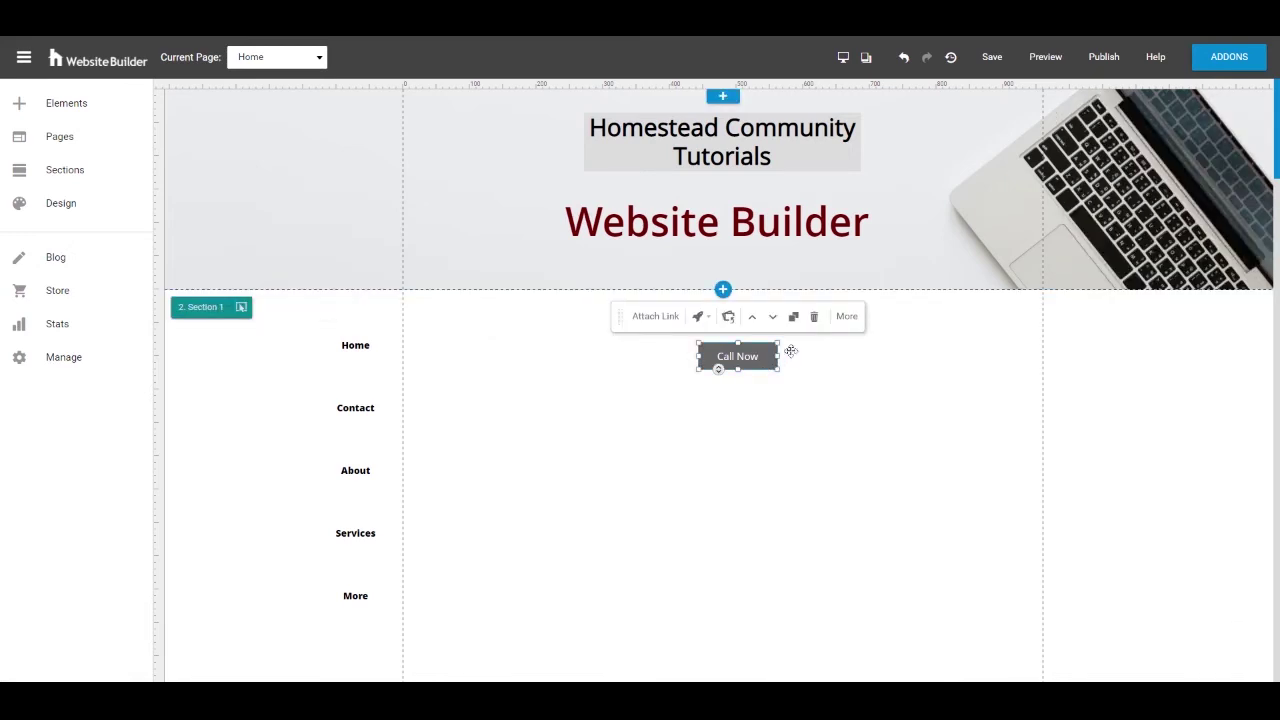
left_click(839, 318)
left_click(768, 317)
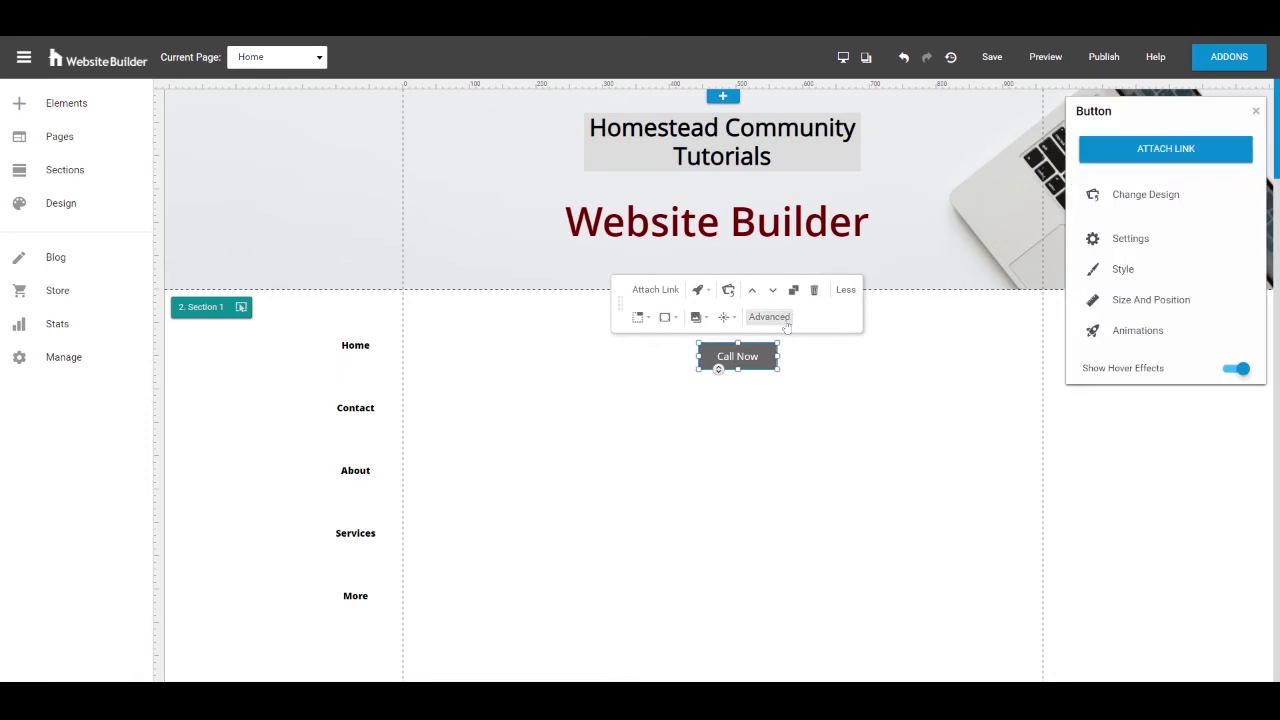
left_click(1146, 195)
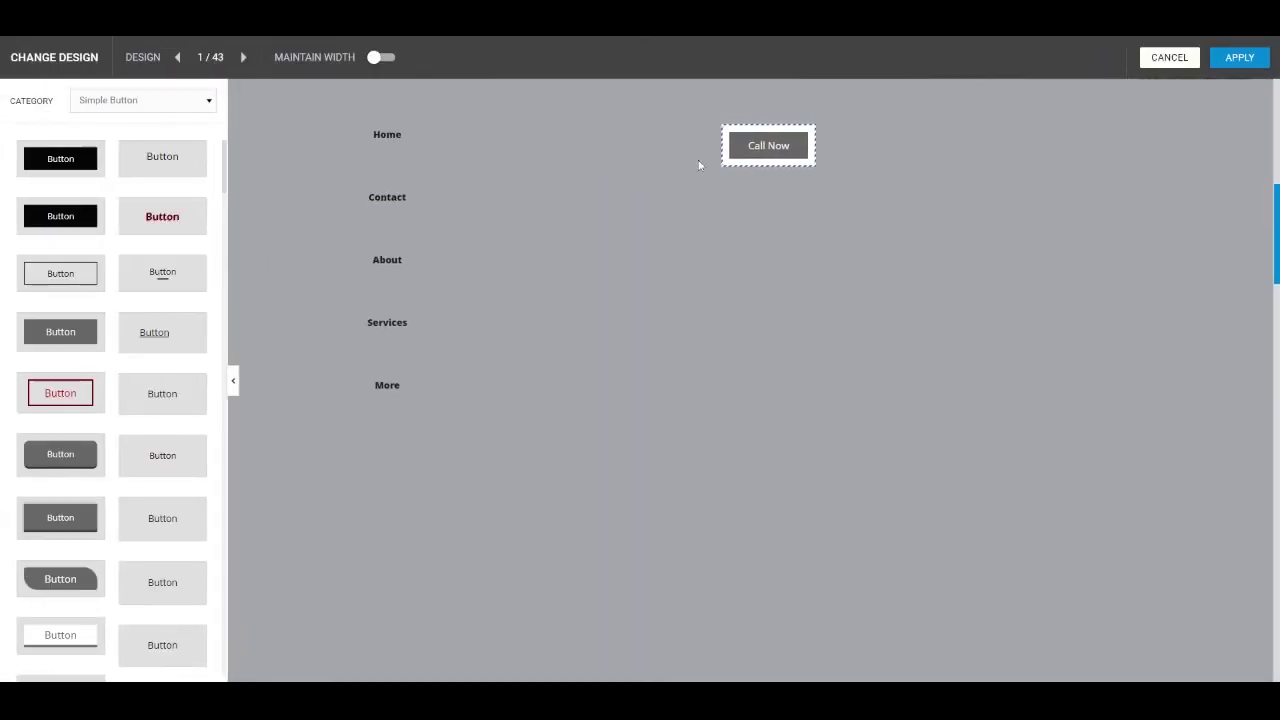
scroll(70, 255, "down", 3)
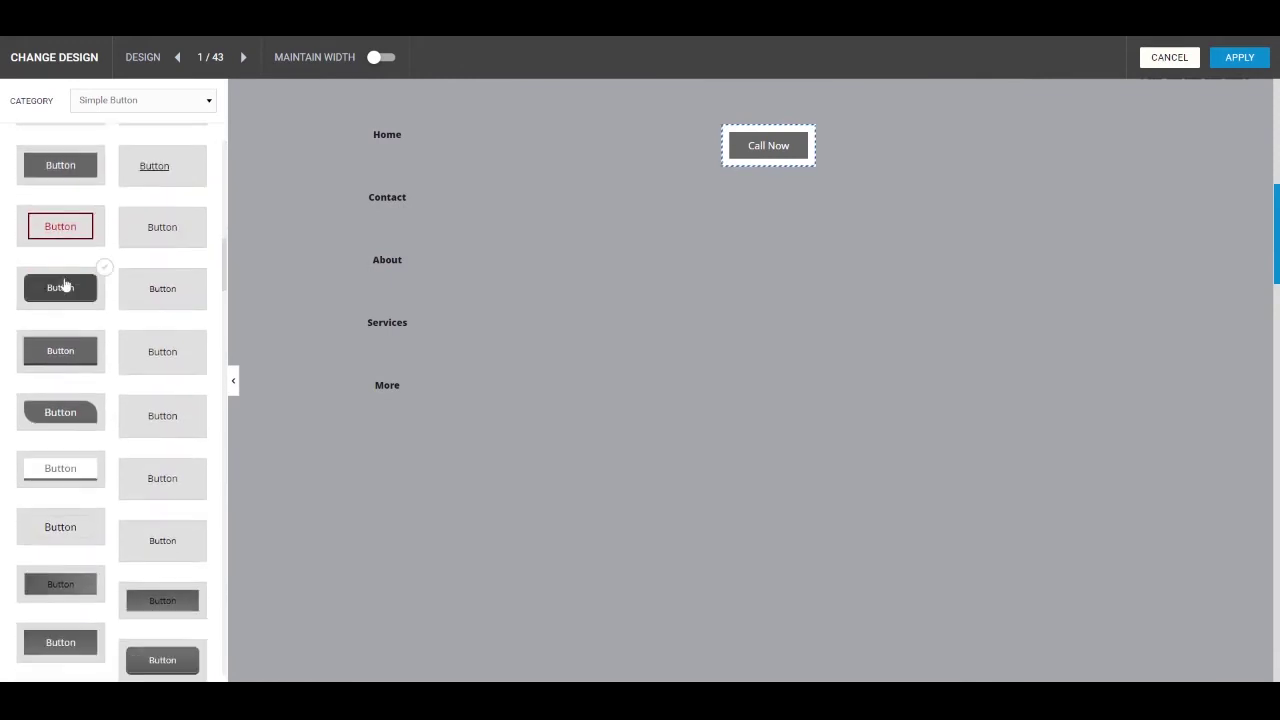
scroll(65, 320, "down", 4)
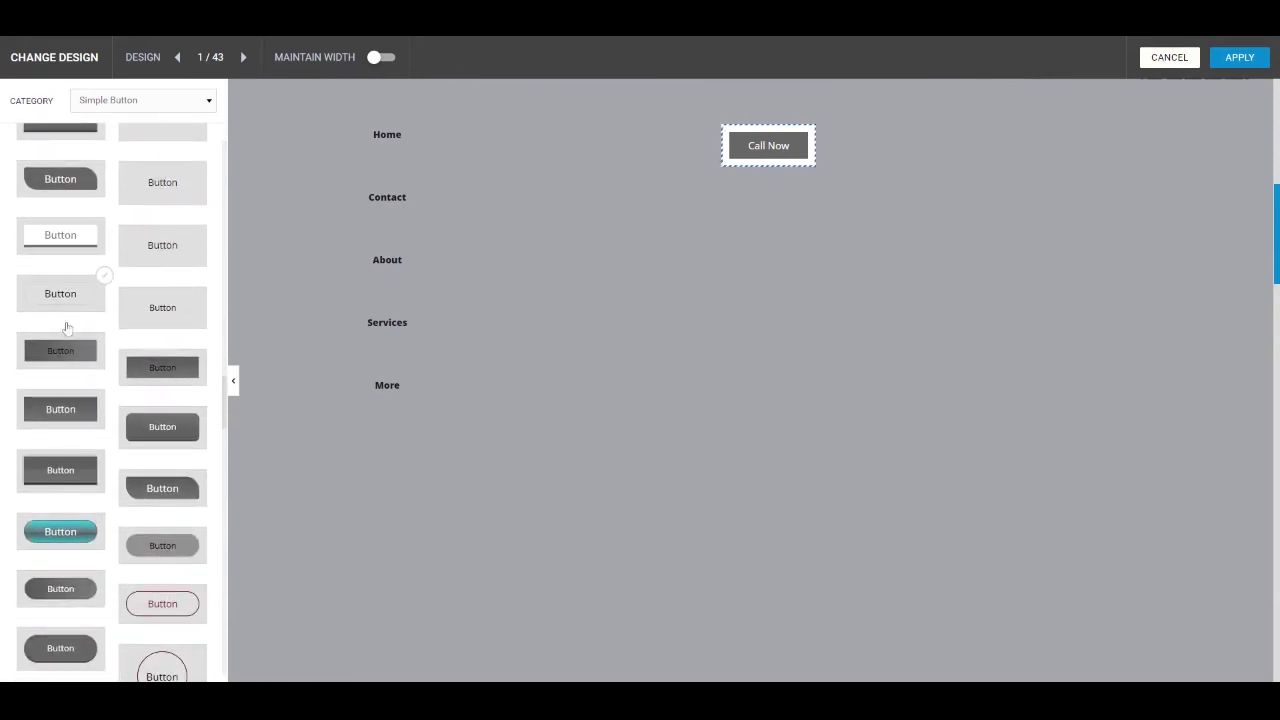
scroll(149, 491, "up", 7)
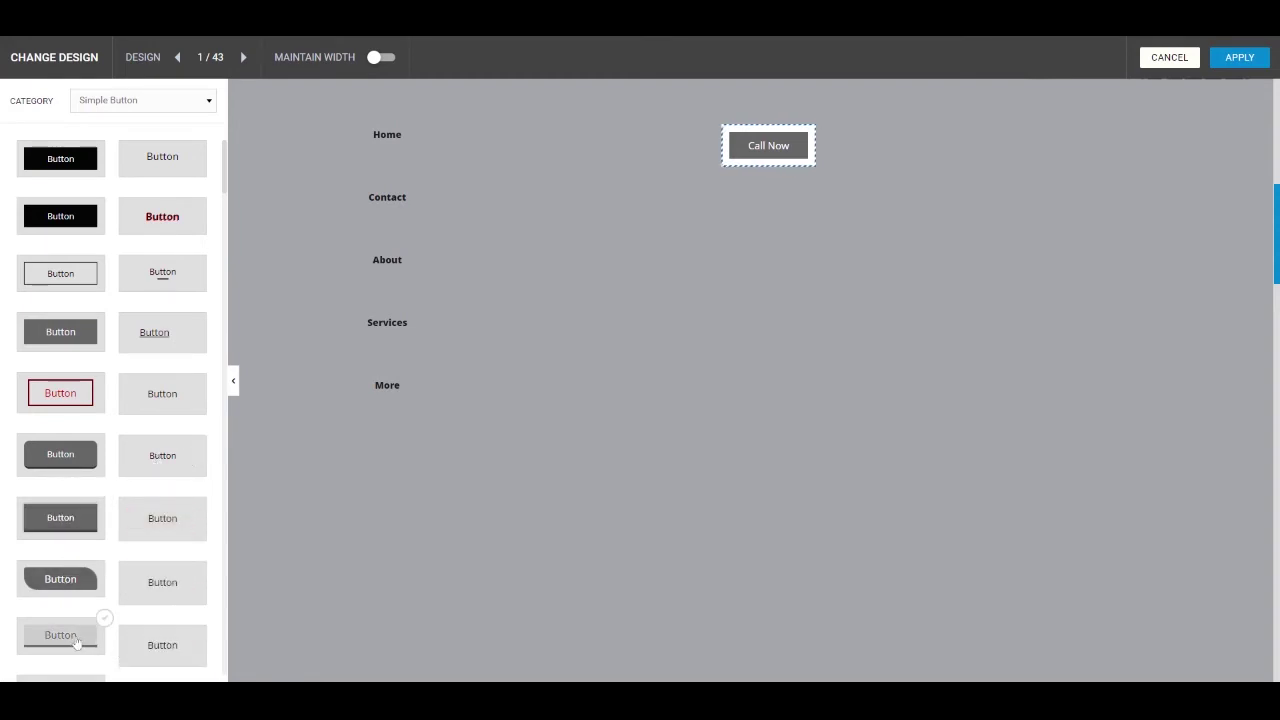
scroll(131, 449, "down", 2)
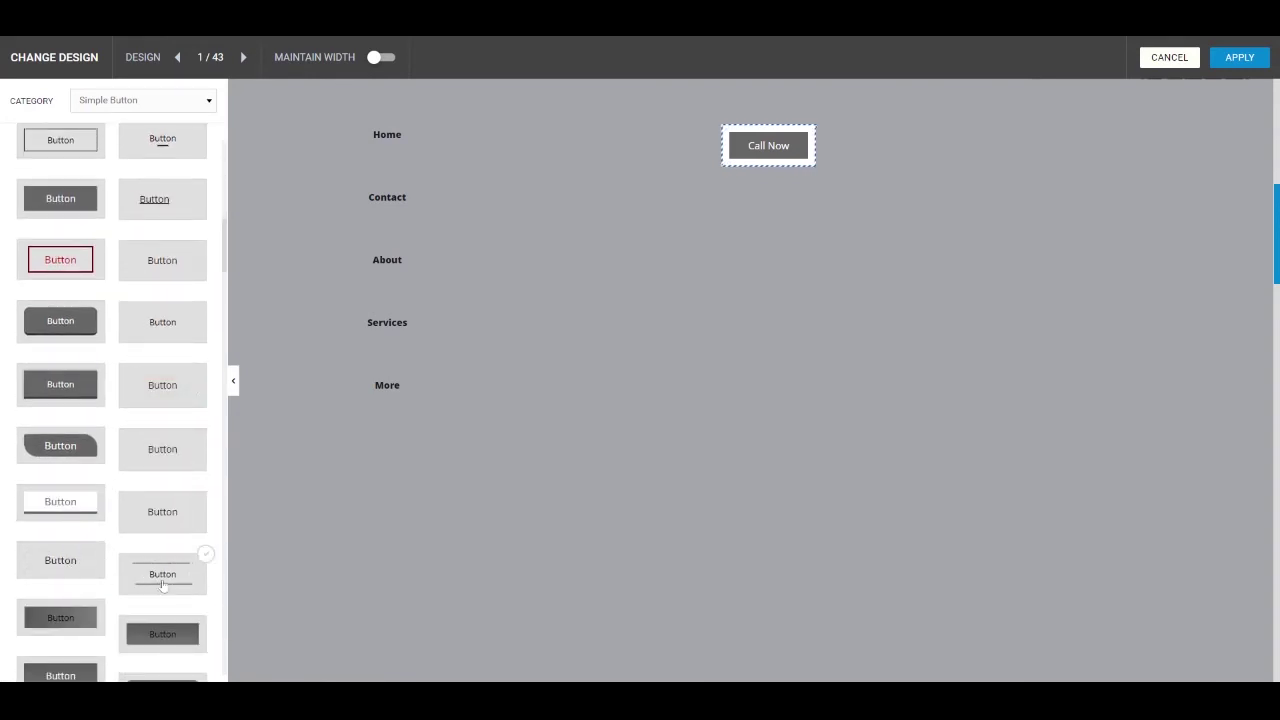
Preview the Icon Button and Icon & Text Button design categories and return to Simple Button.
left_click(163, 105)
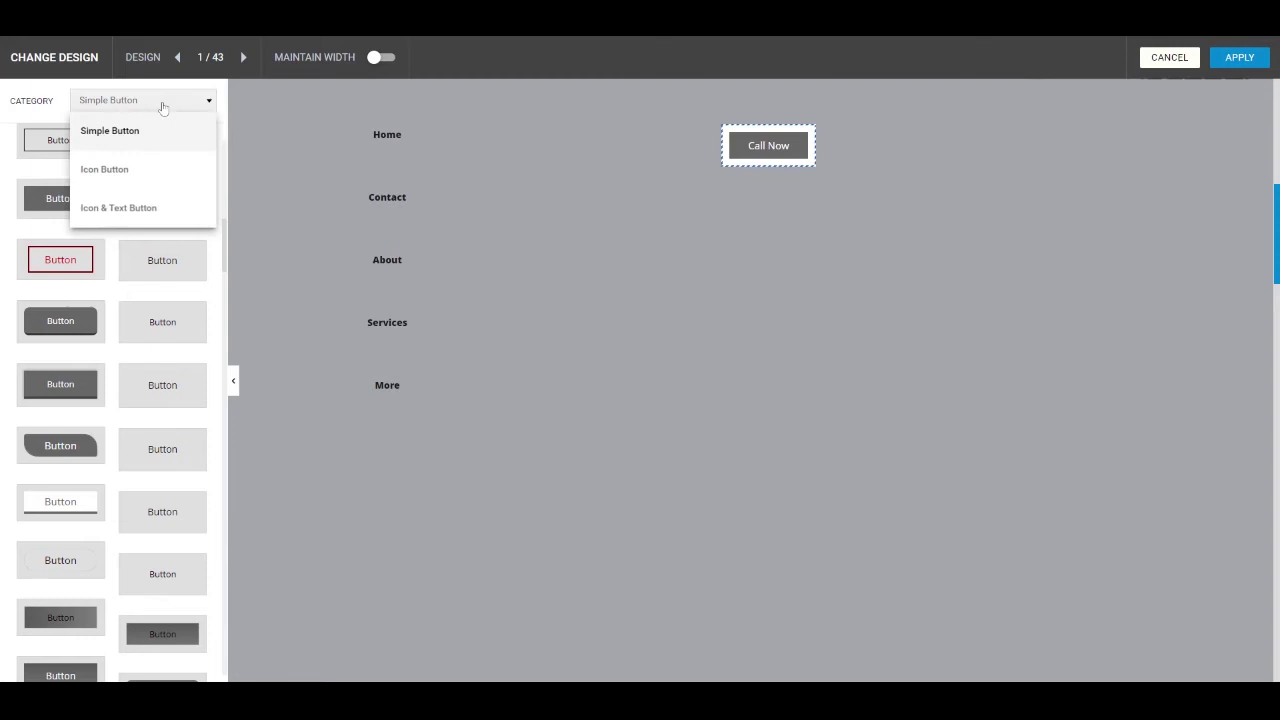
left_click(140, 180)
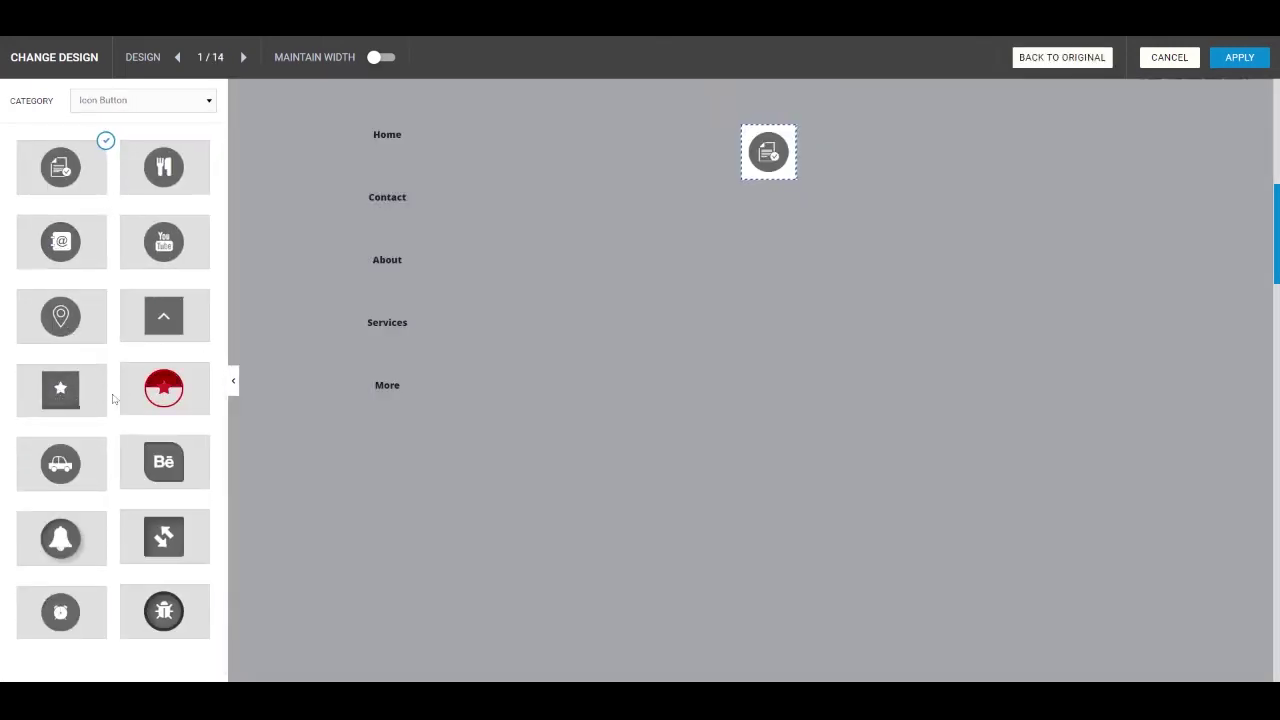
left_click(177, 103)
left_click(162, 208)
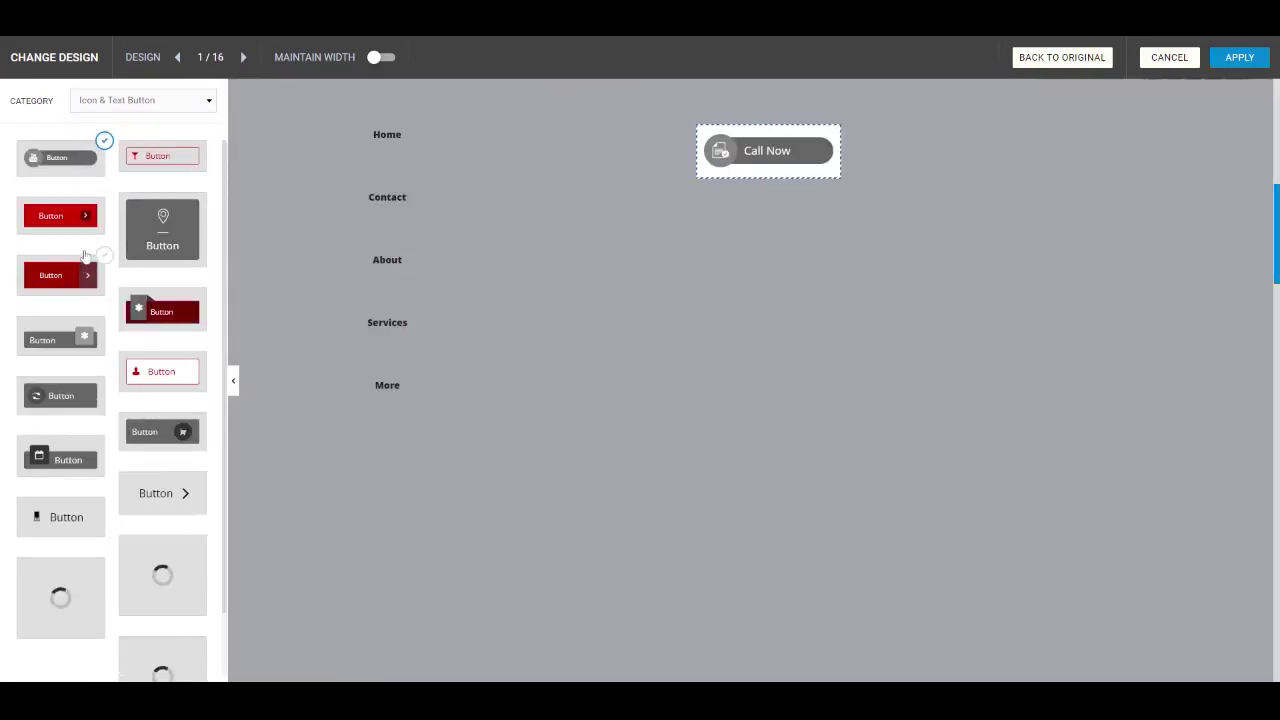
left_click(123, 103)
left_click(100, 125)
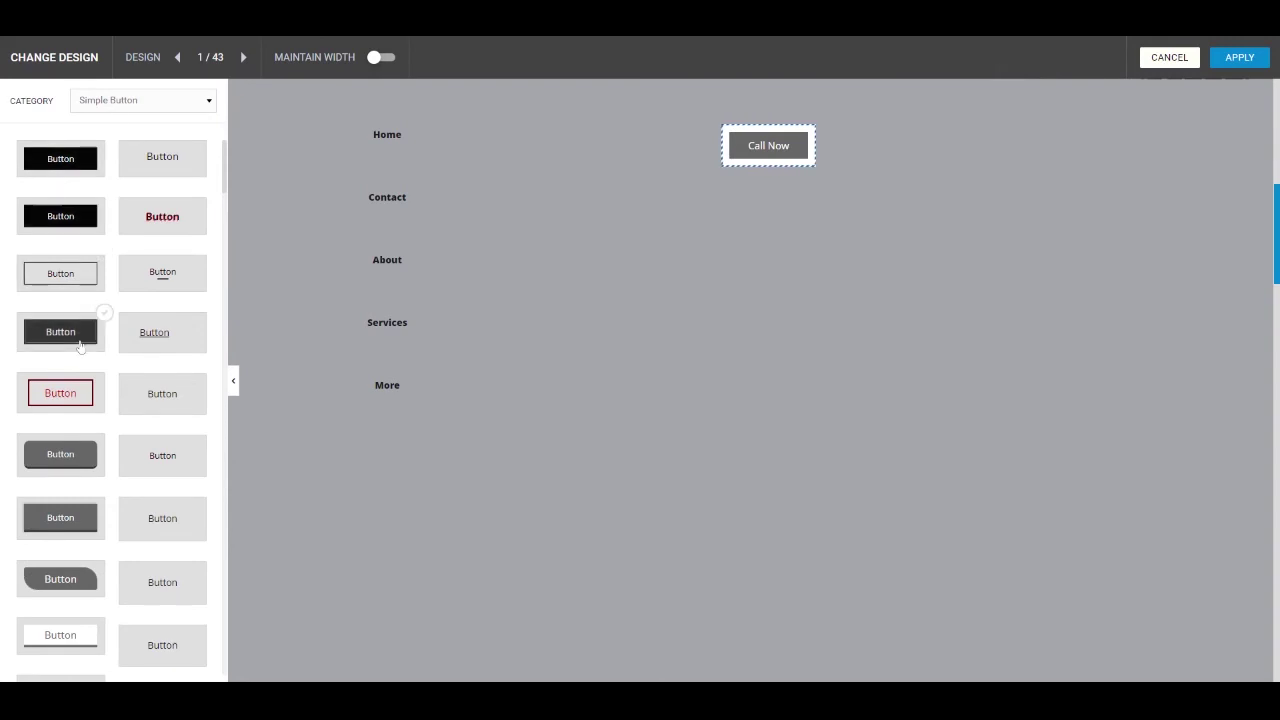
Apply the flat dark grey rectangular Simple Button design to the Call Now button.
left_click(60, 331)
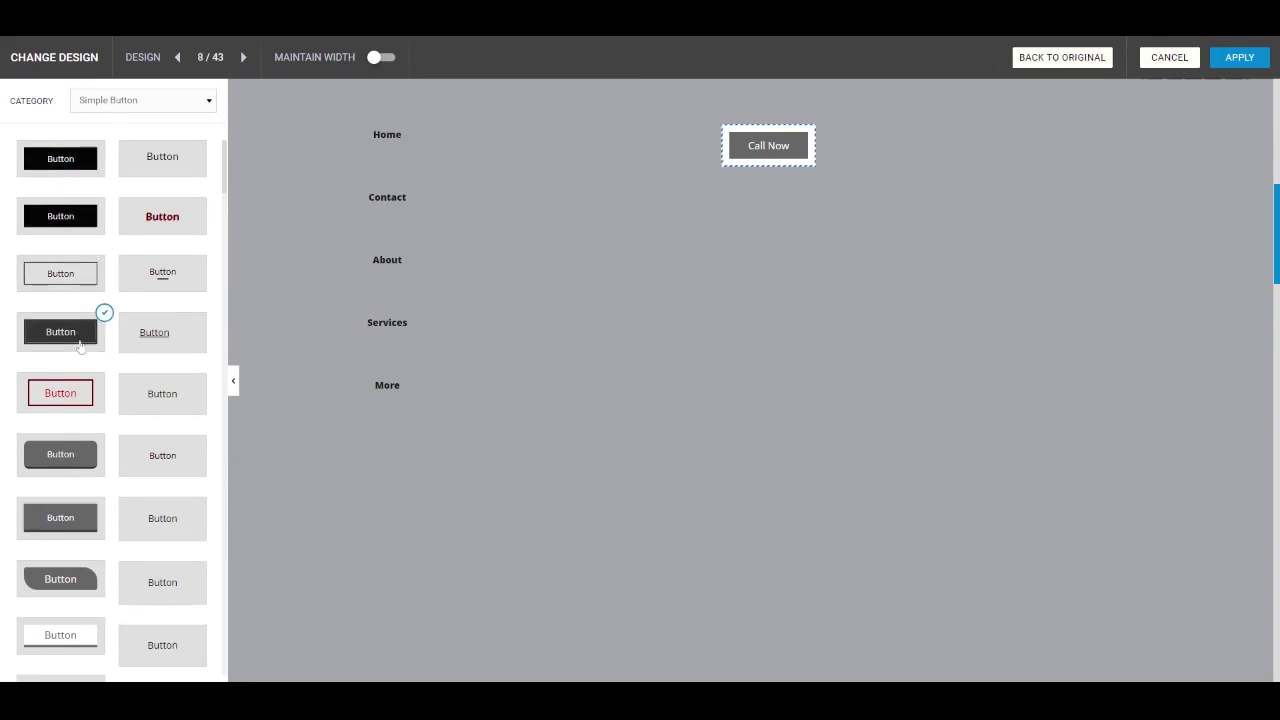
left_click(1246, 62)
scroll(924, 144, "up", 2)
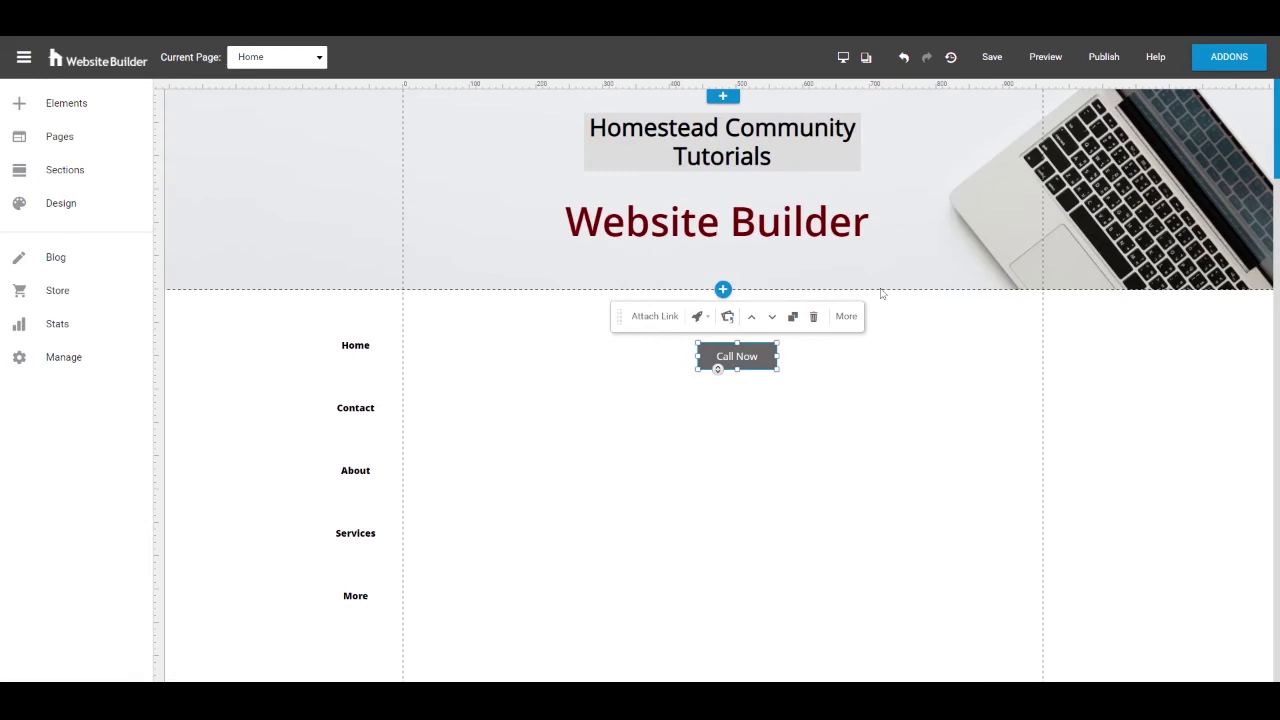
Examine the Call Now button's style settings for background color, text, border width, padding, roundness and shadow effects.
left_click(845, 289)
left_click(768, 316)
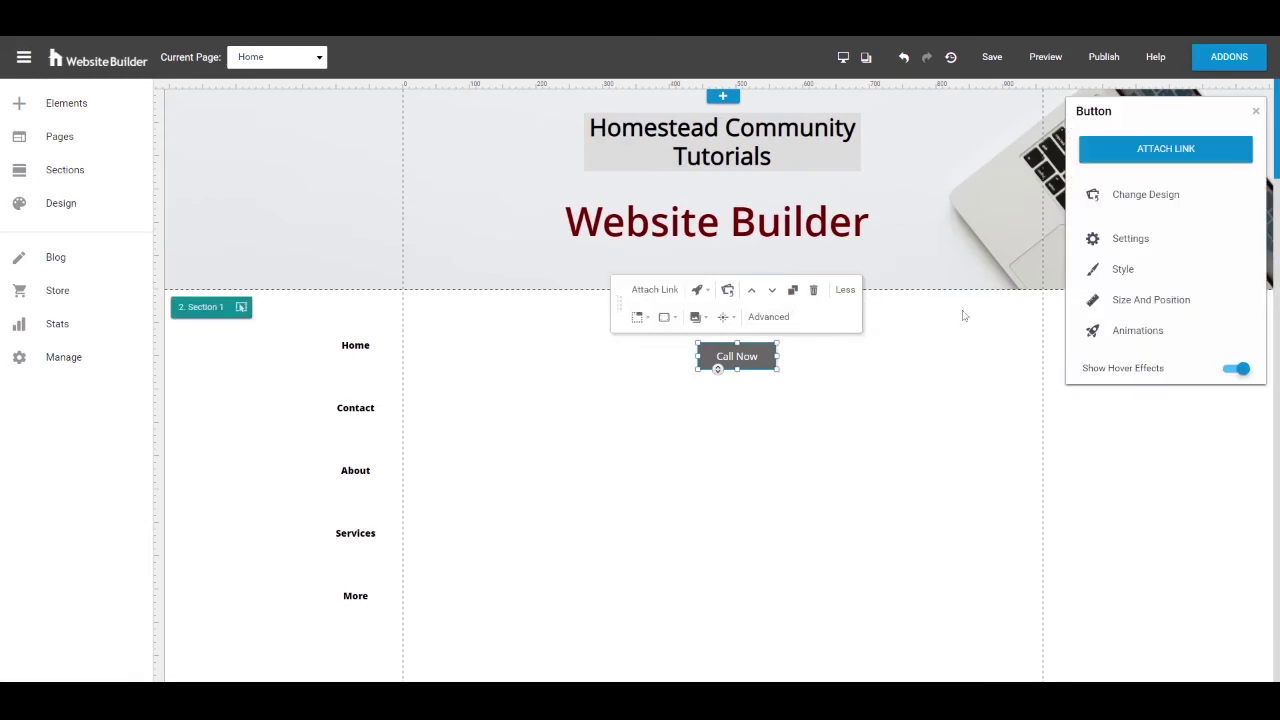
left_click(1124, 270)
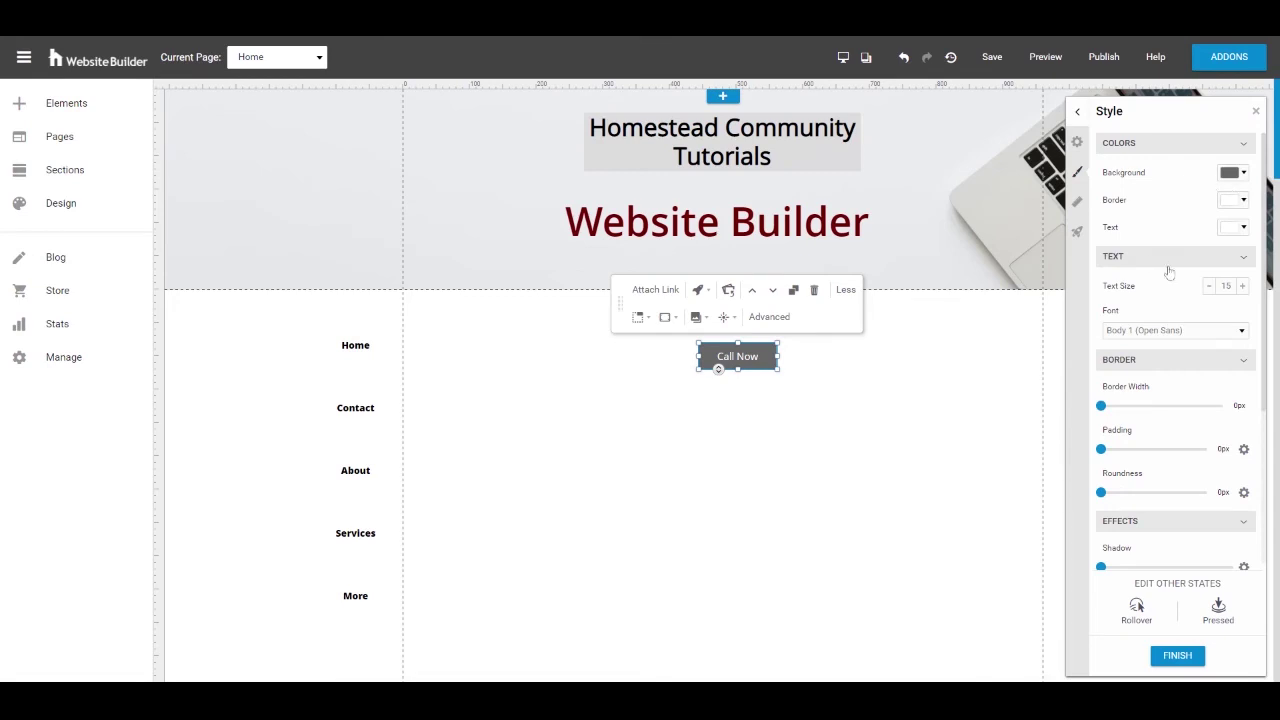
left_click(1230, 172)
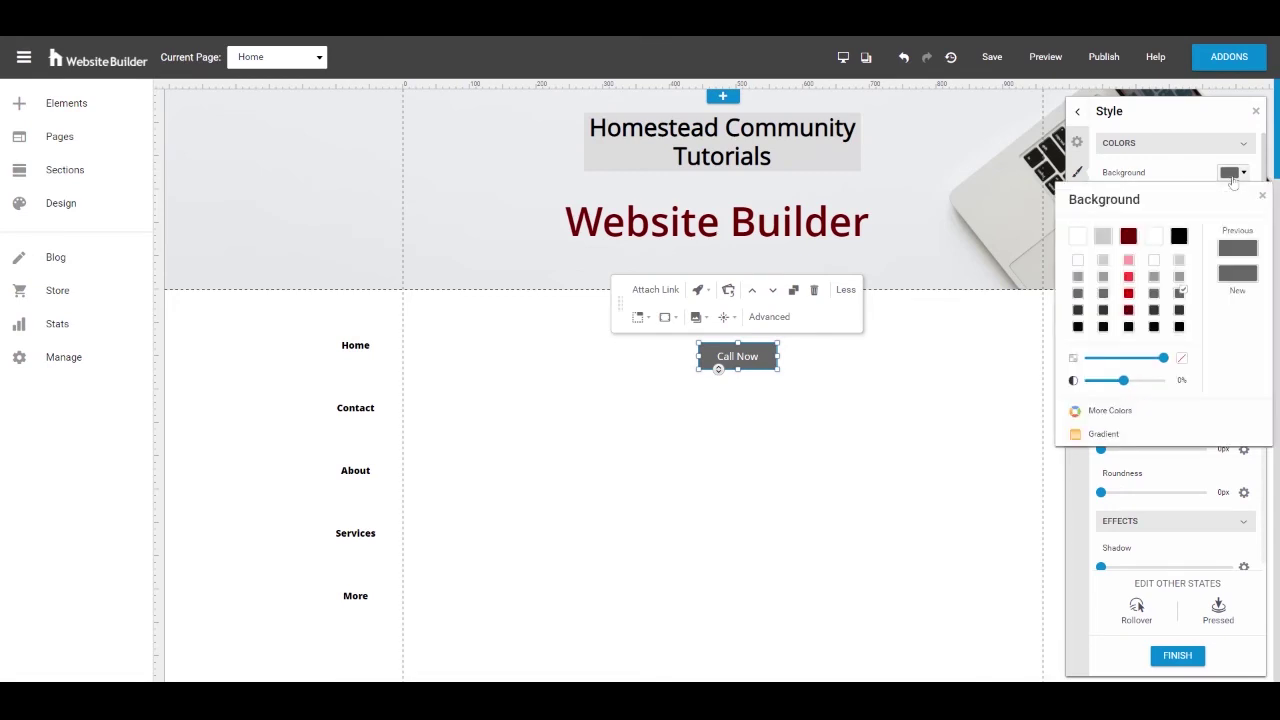
left_click(1230, 172)
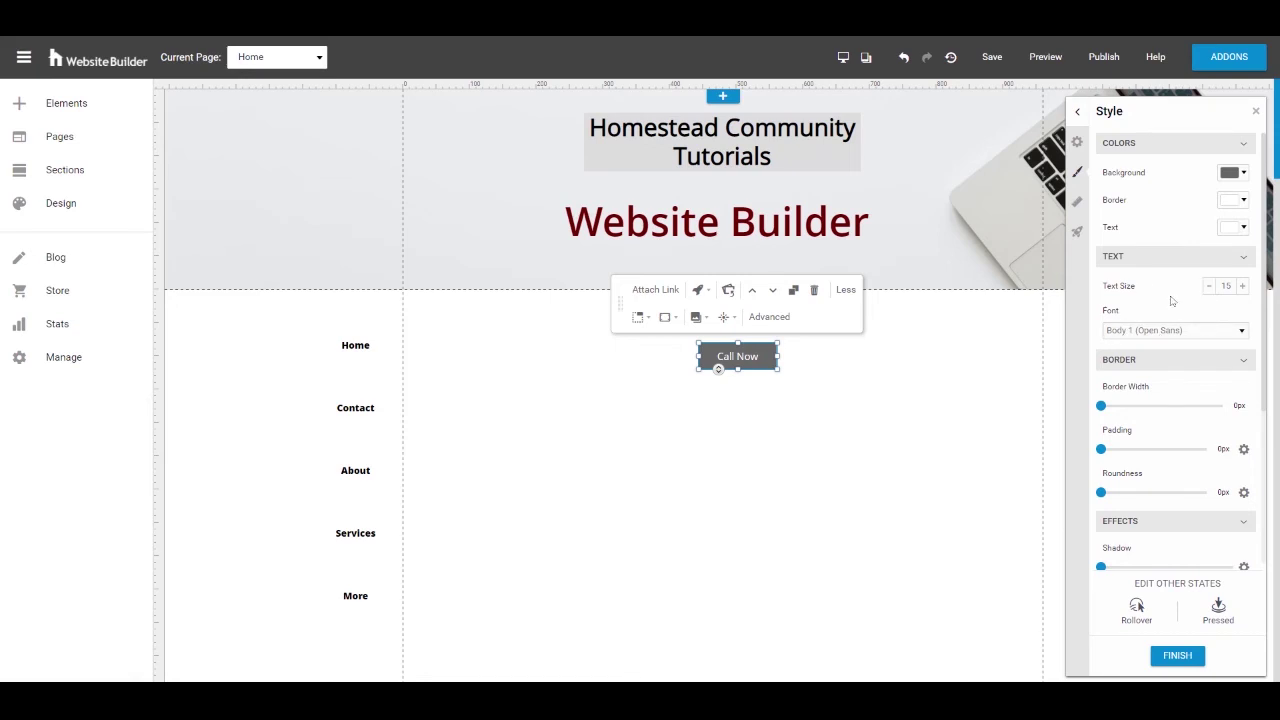
scroll(1169, 270, "down", 3)
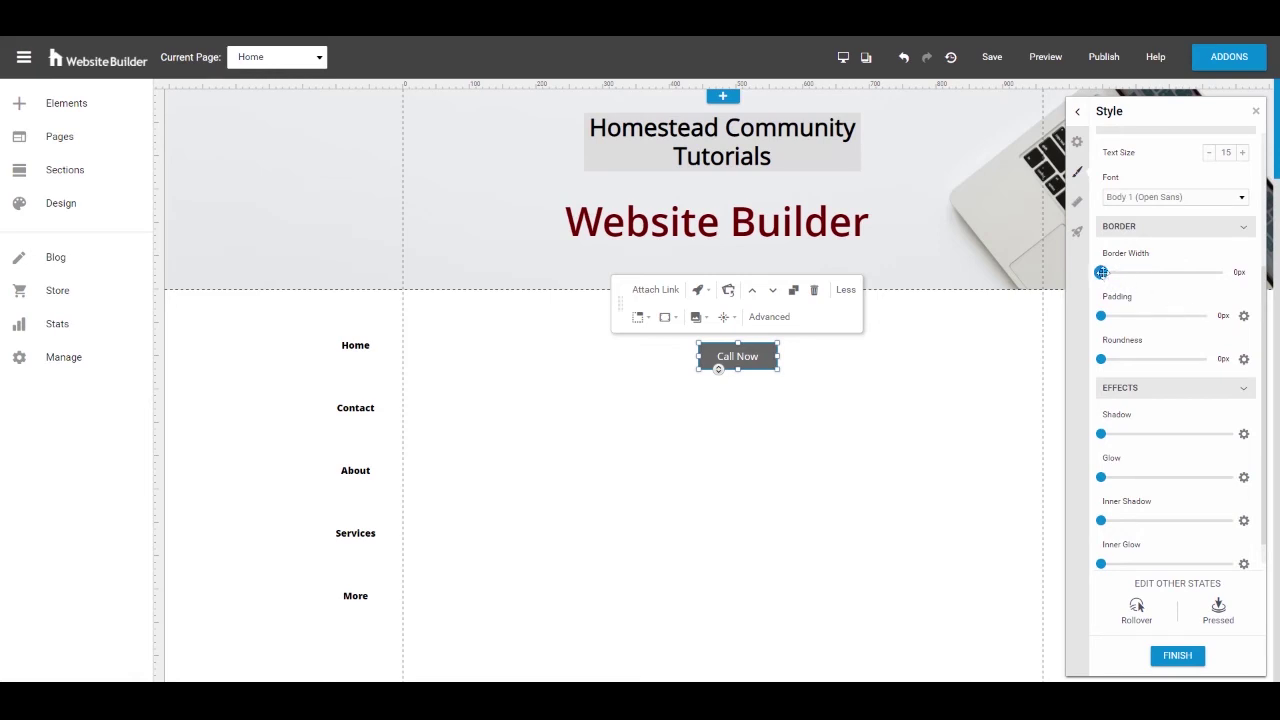
left_click_drag(1101, 272, 1100, 359)
mouse_move(1102, 434)
left_mouse_down()
mouse_move(1160, 433)
mouse_move(1083, 441)
left_mouse_up()
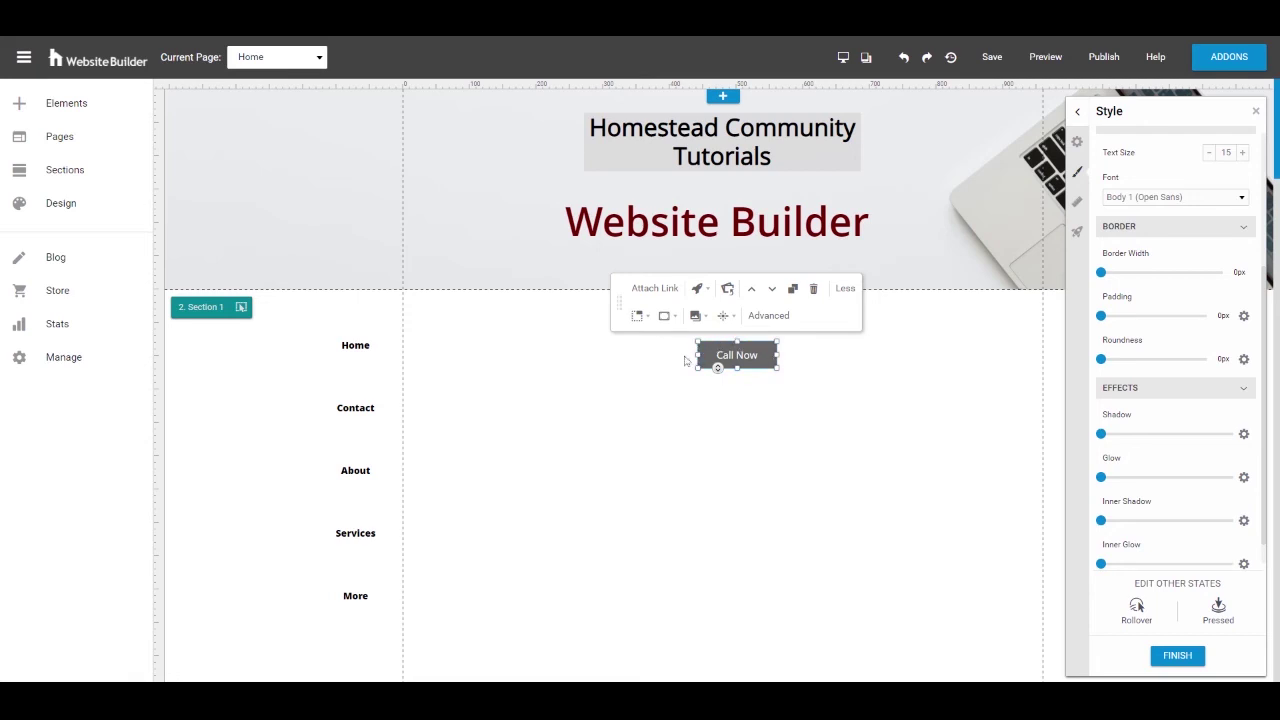
Edit the Call Now button's rollover state and set its background color to the theme's dark red.
left_click(1137, 607)
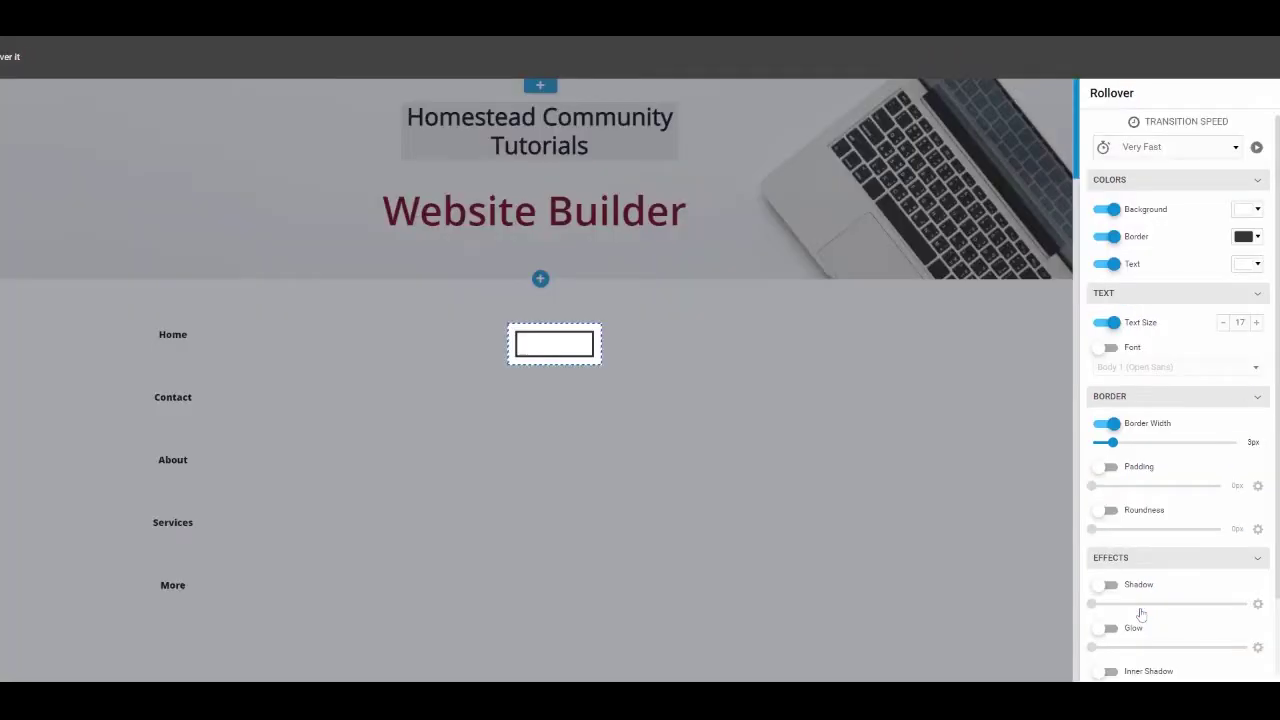
scroll(1137, 295, "down", 1)
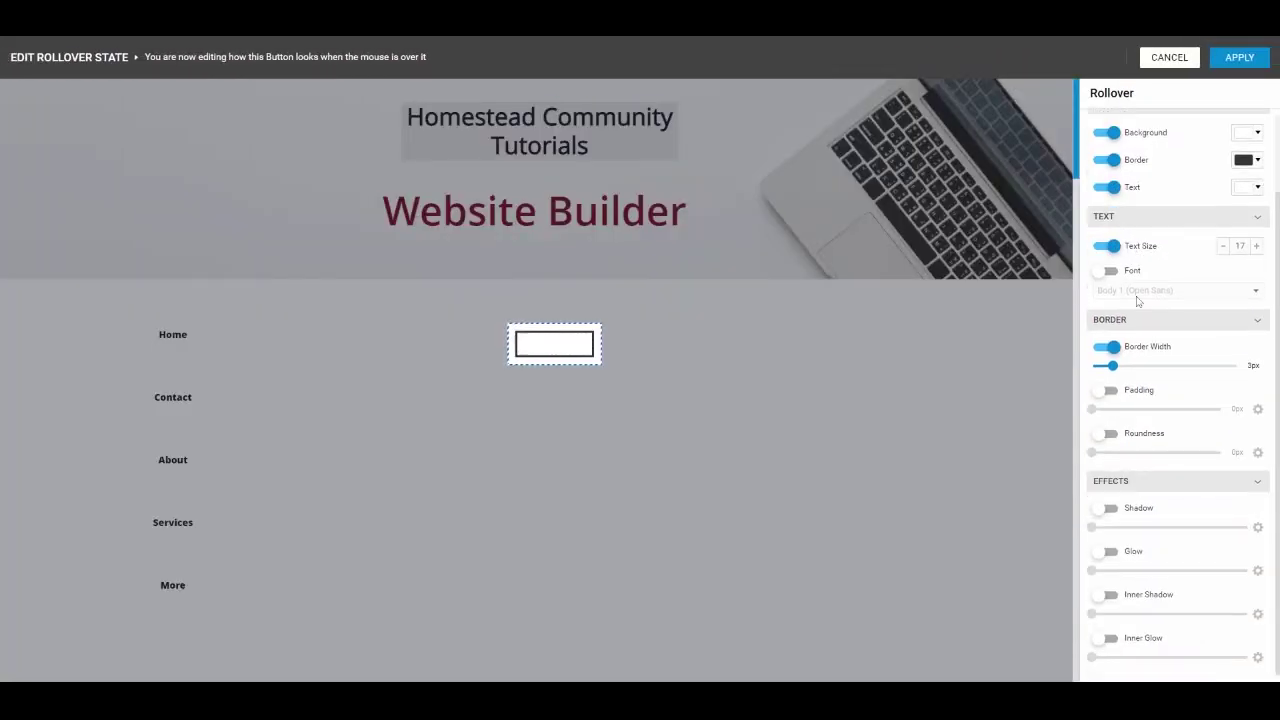
scroll(1137, 307, "up", 1)
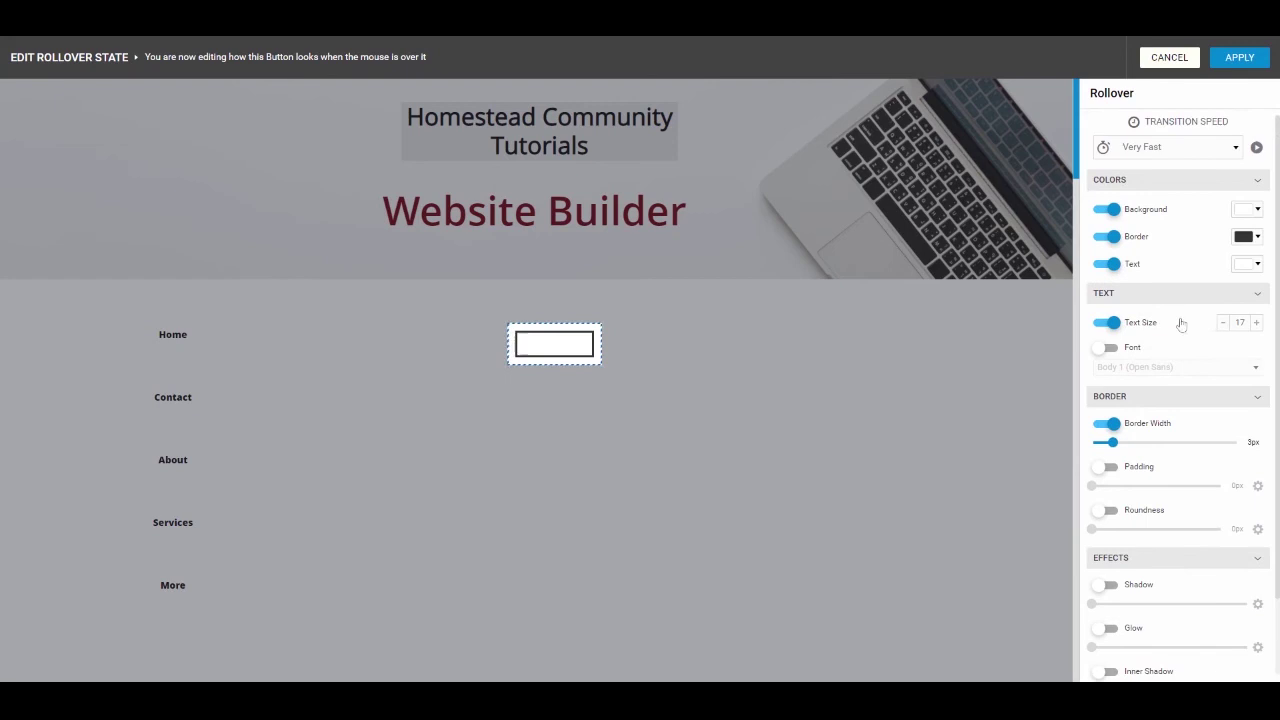
left_click(1250, 210)
left_click(1129, 272)
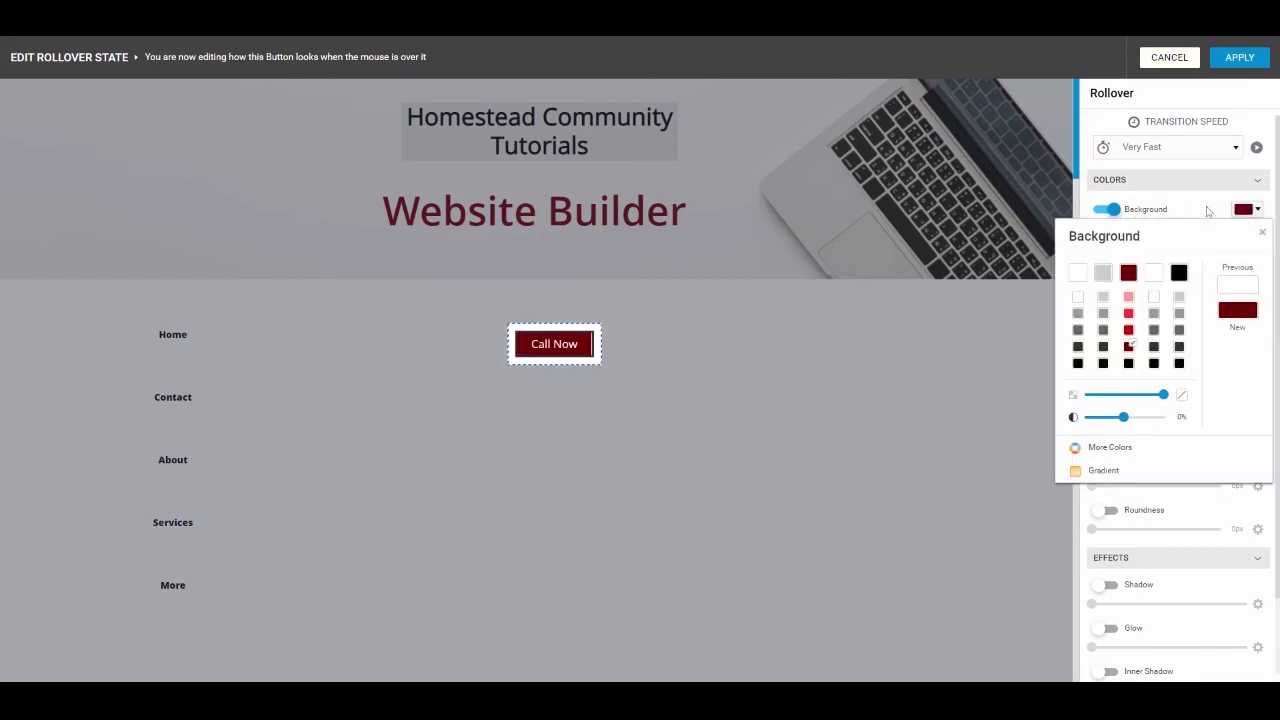
left_click(1214, 209)
Set the rollover text size to 20, apply the rollover state, and preview the Call Now button on the page.
left_click(1256, 322)
left_click(1256, 322)
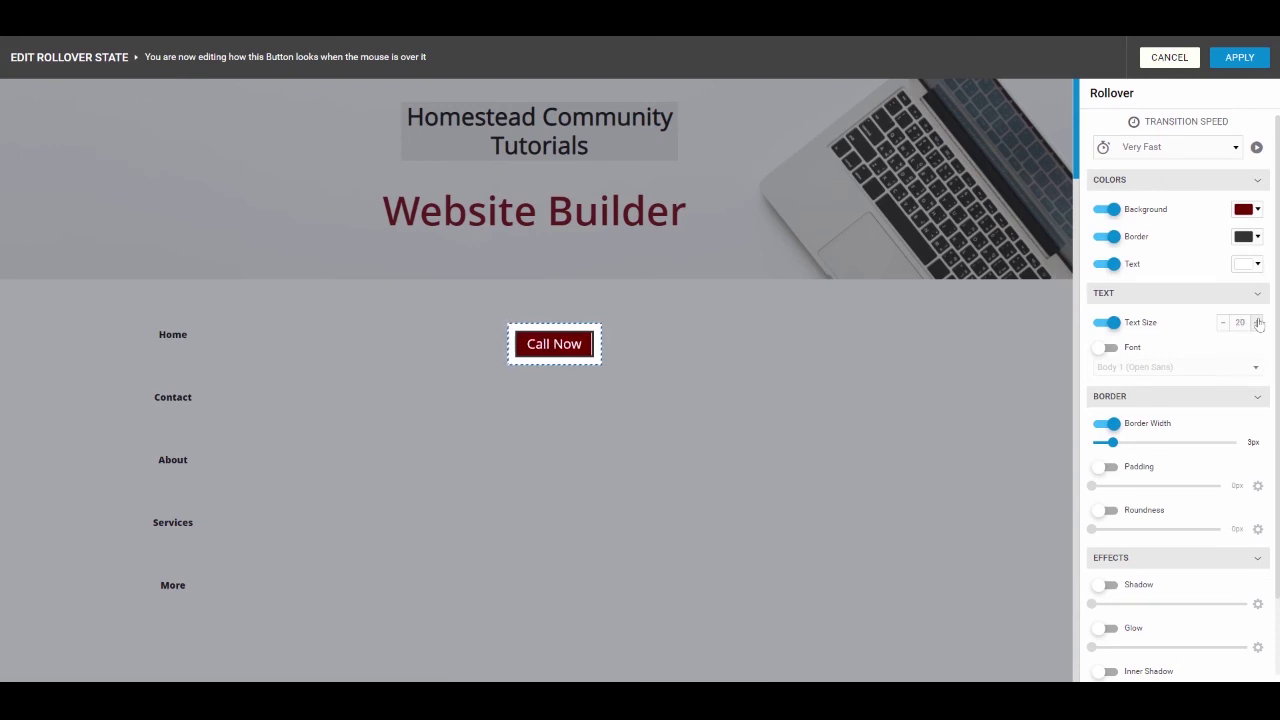
left_click(1256, 322)
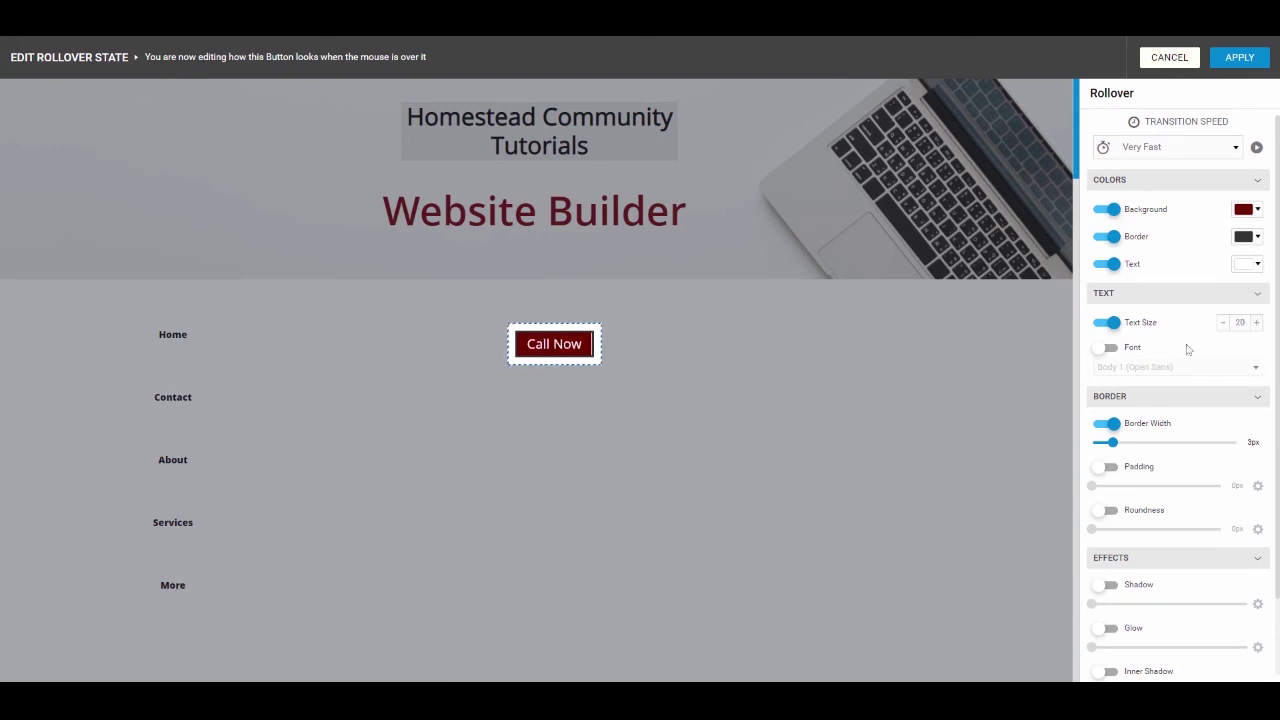
left_click(1239, 58)
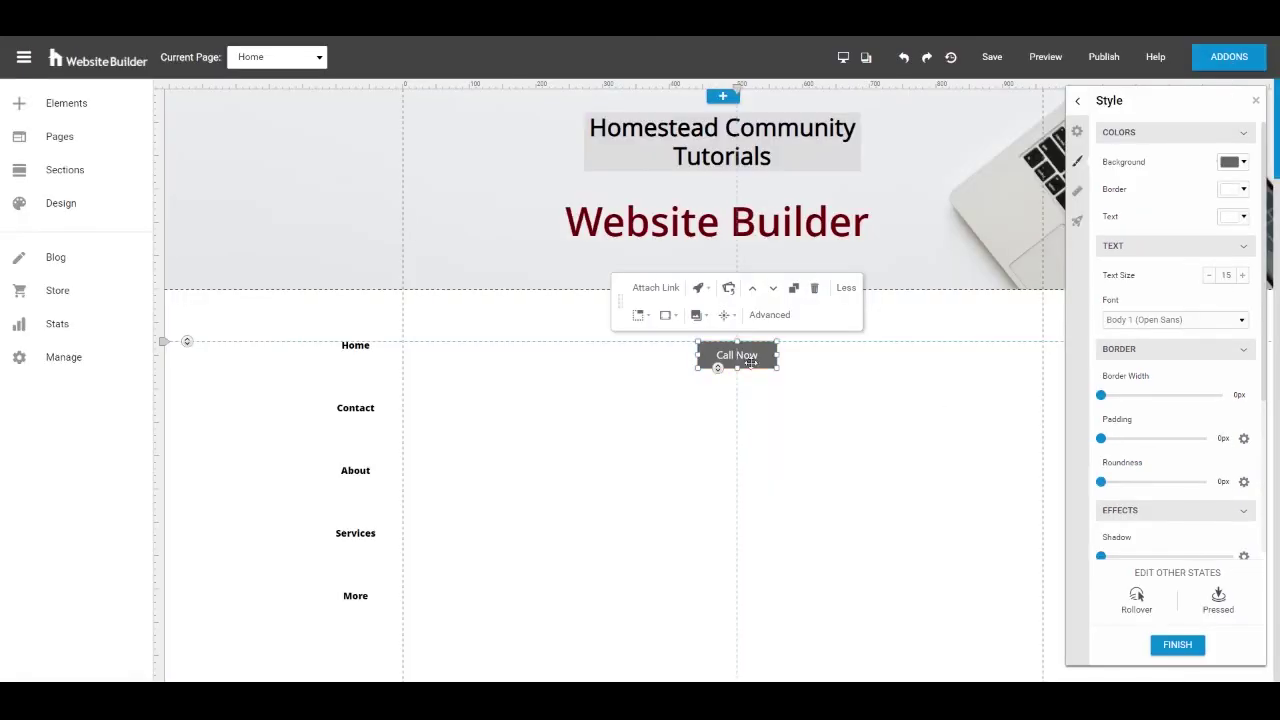
left_click(1050, 57)
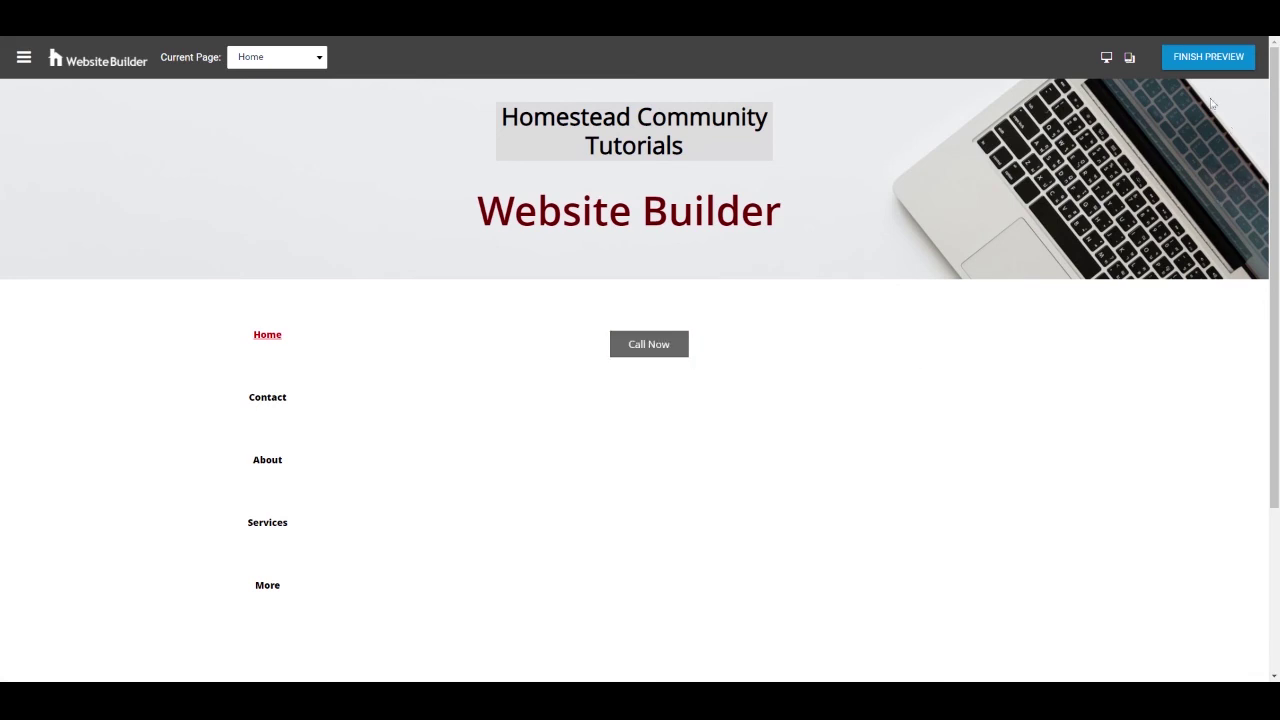
left_click(1205, 57)
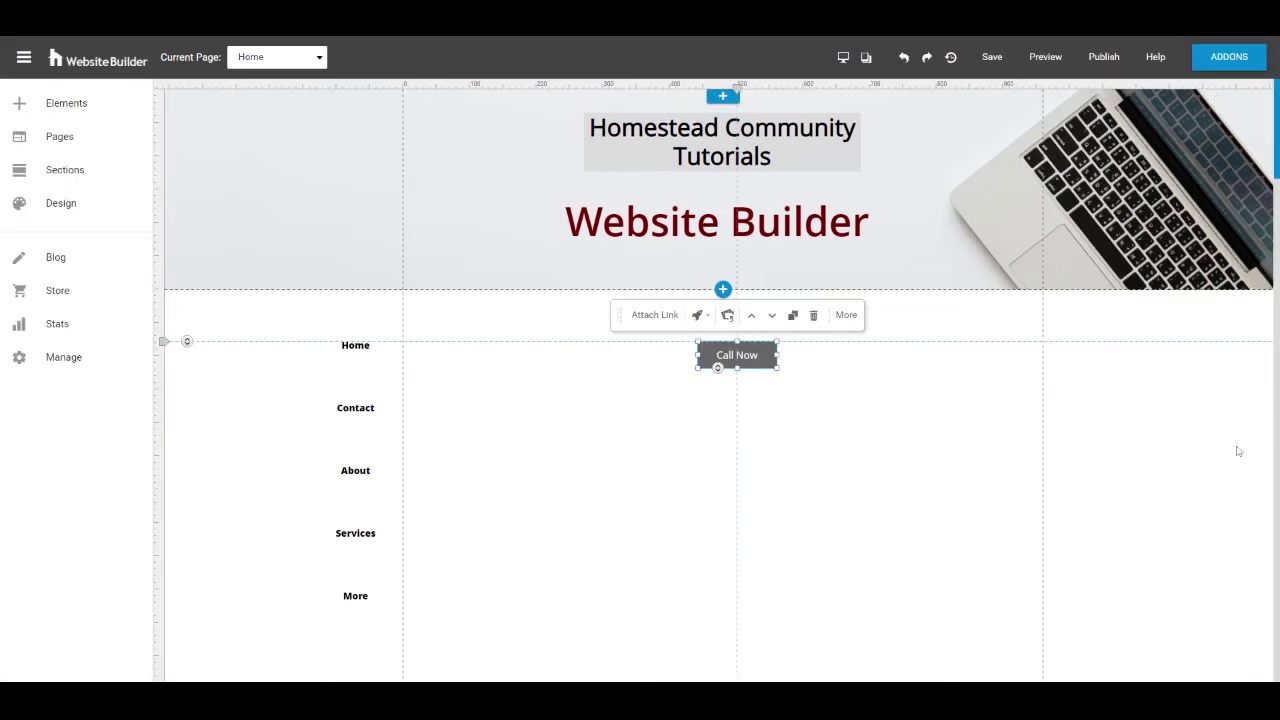
Set the Call Now button's pressed-state background color to light pink and apply the change.
left_click(845, 318)
left_click(768, 315)
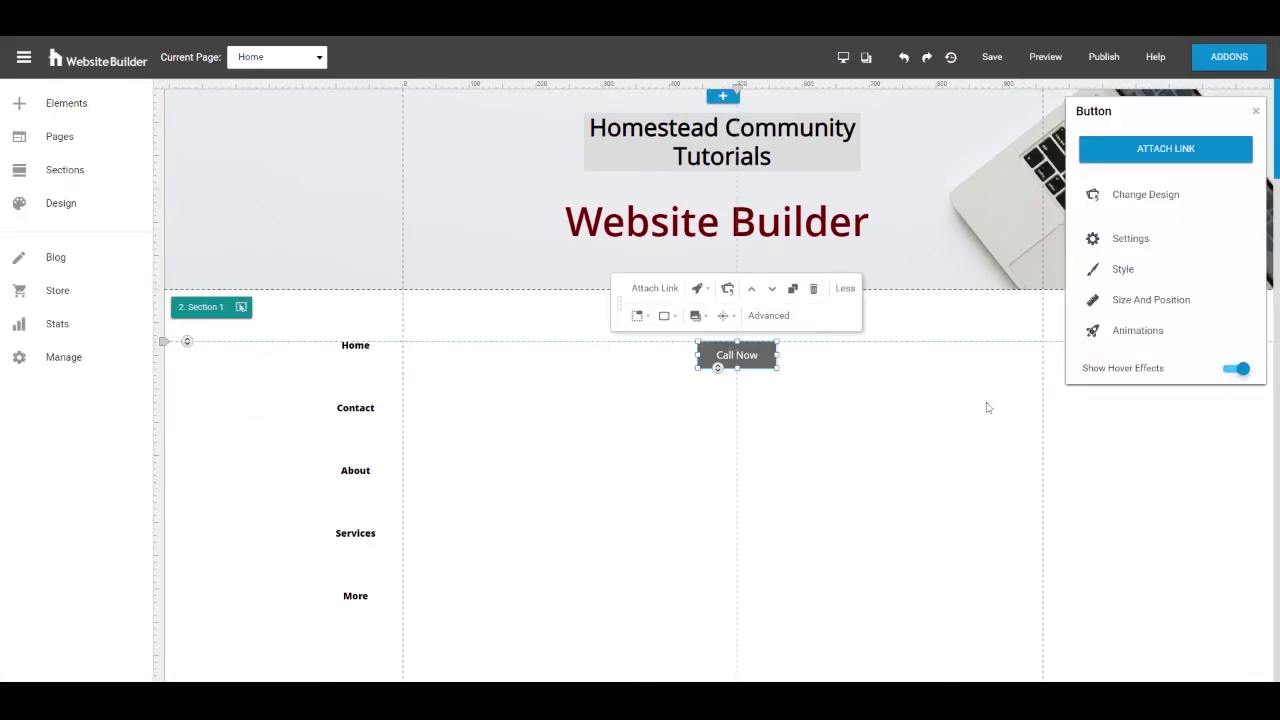
left_click(1155, 268)
left_click(1220, 608)
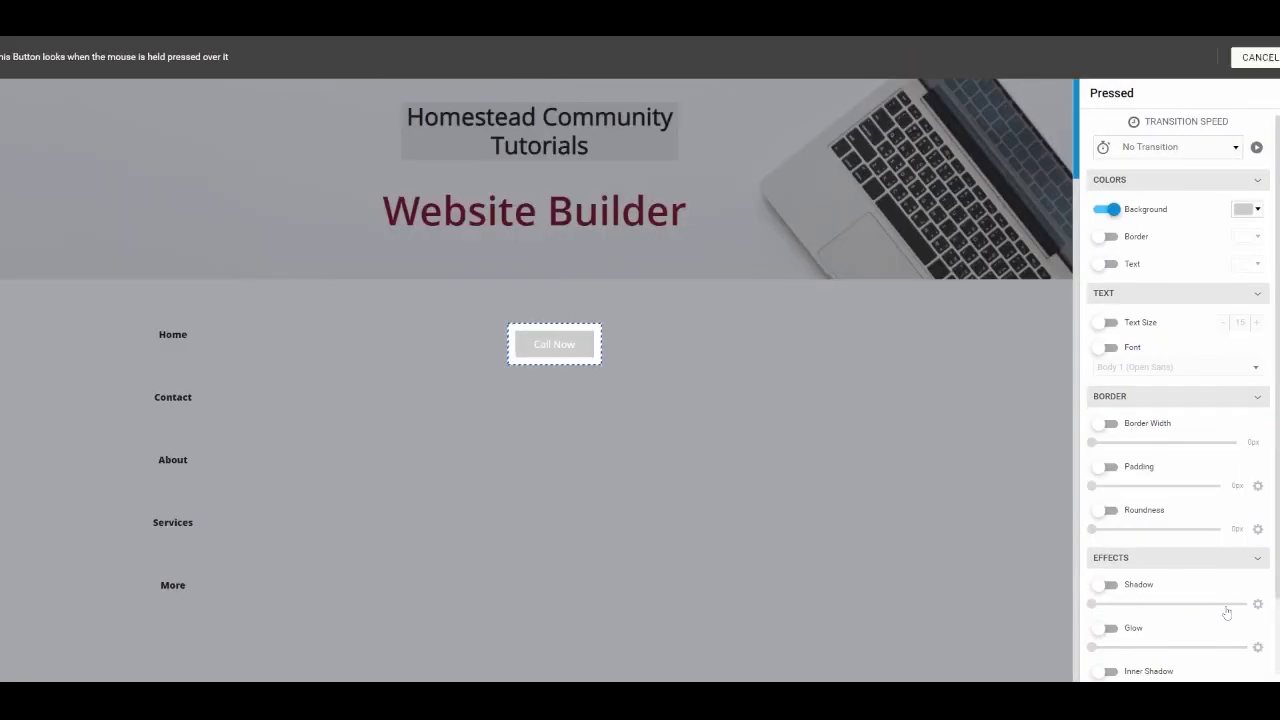
left_click(1245, 212)
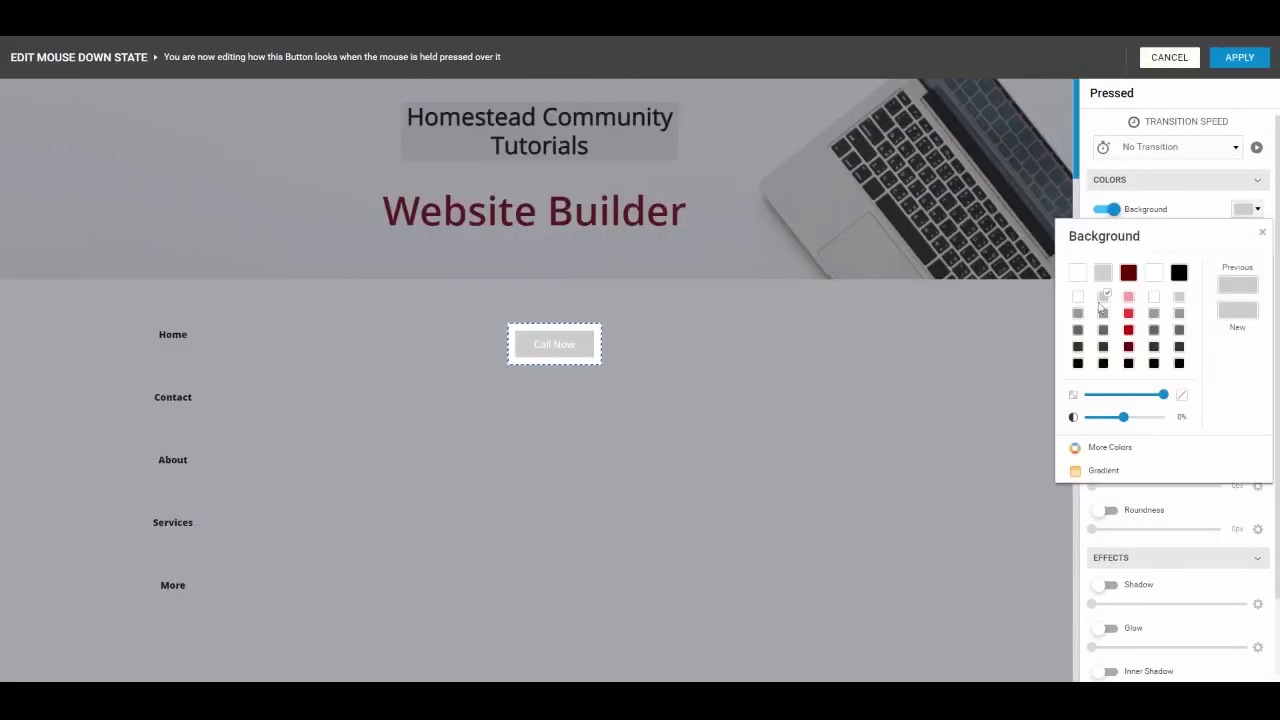
left_click(1128, 297)
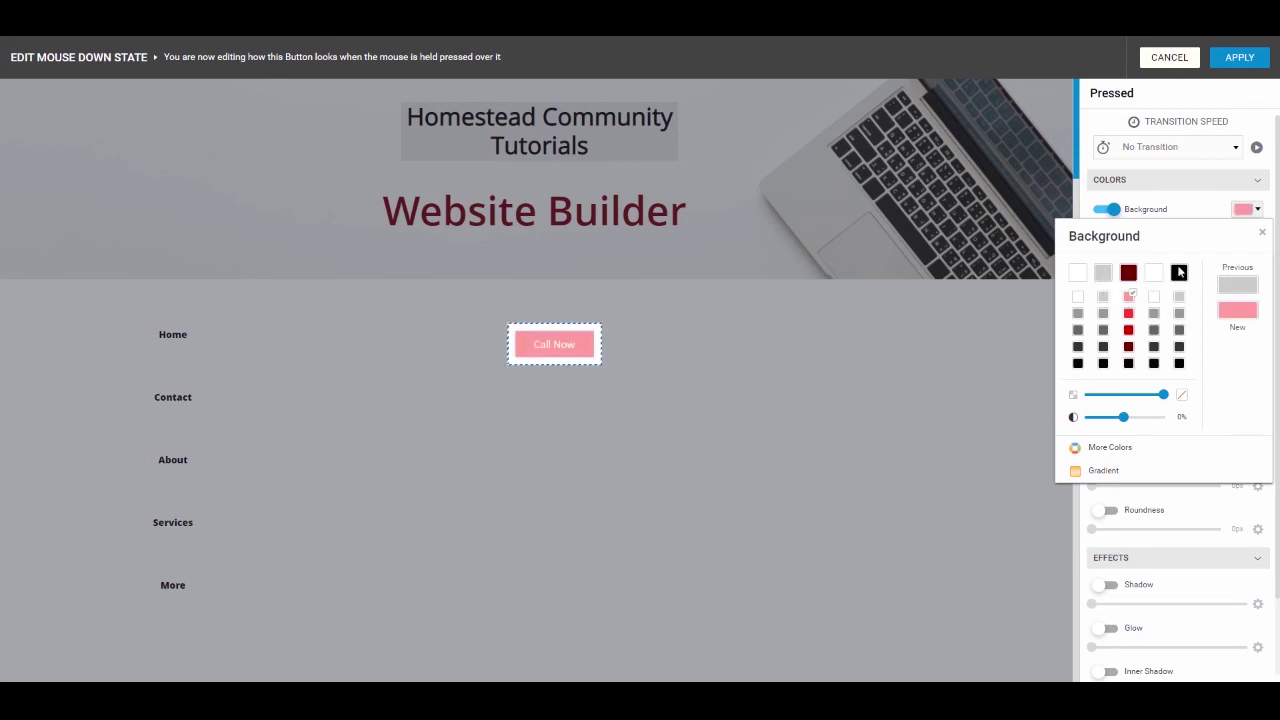
left_click(1237, 67)
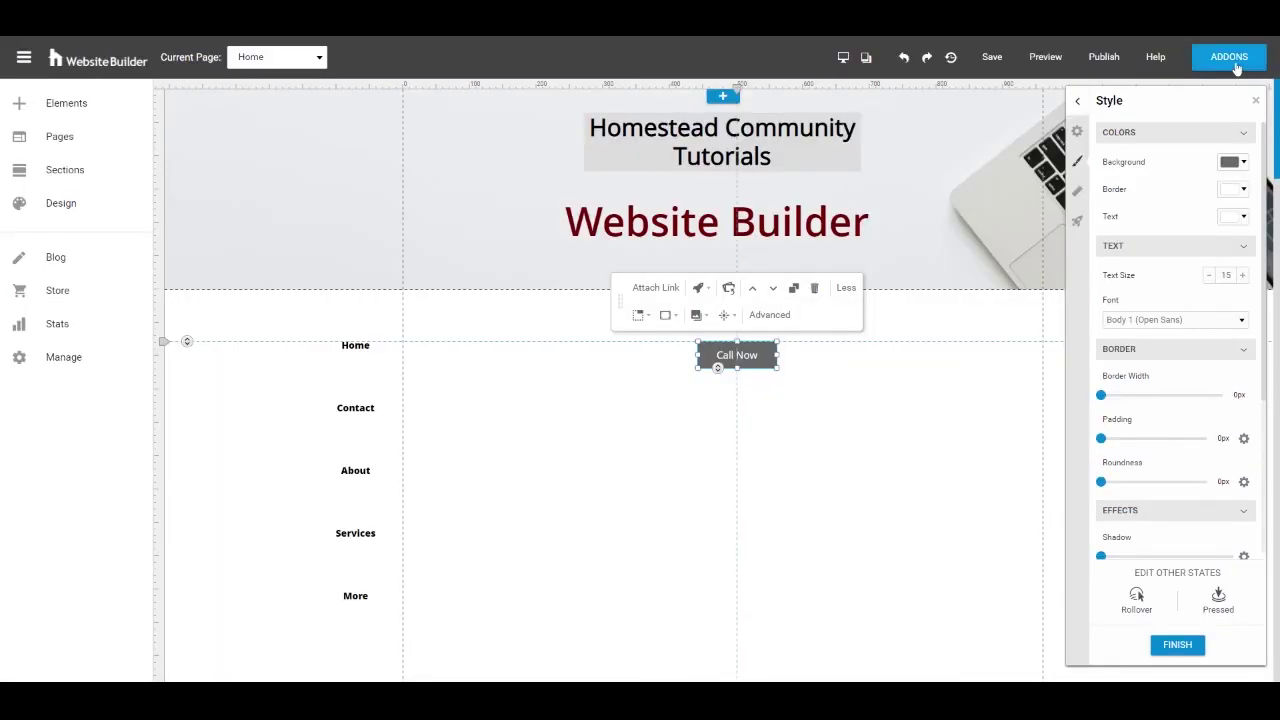
Preview the Home page and test the Call Now button's pressed state, closing the preview when done.
left_click(1056, 59)
left_click(679, 347)
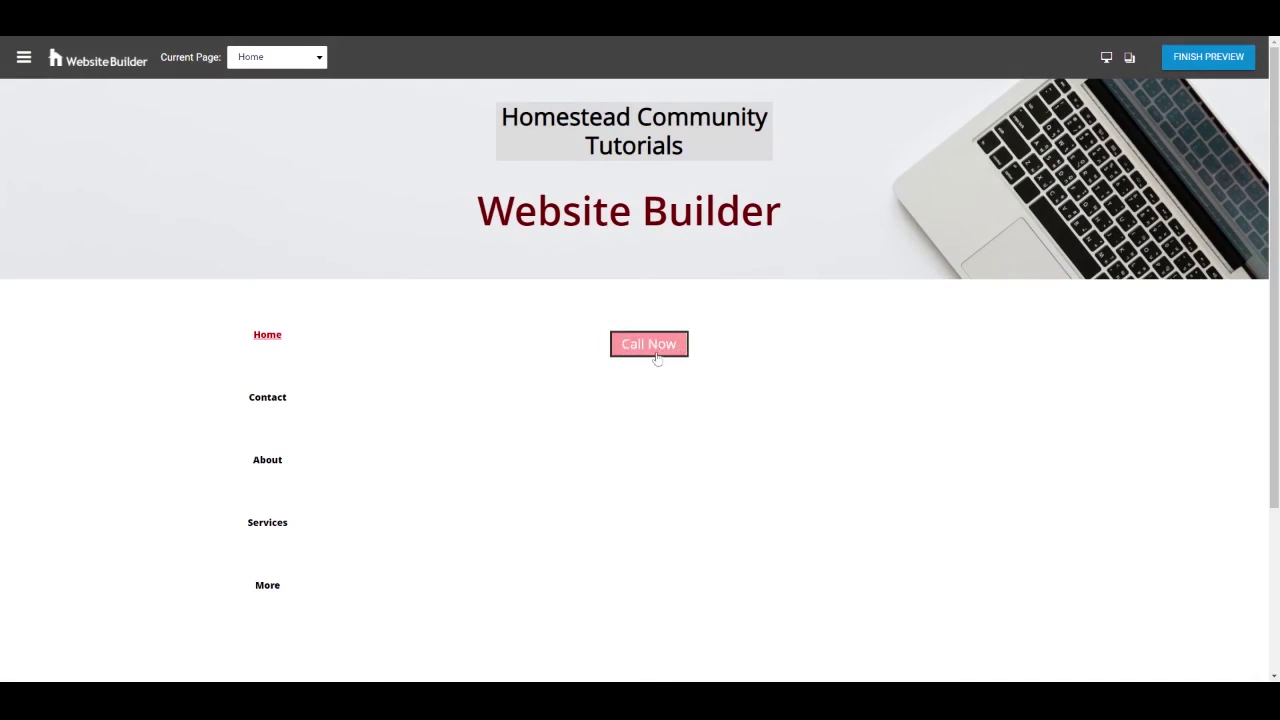
left_click(1200, 62)
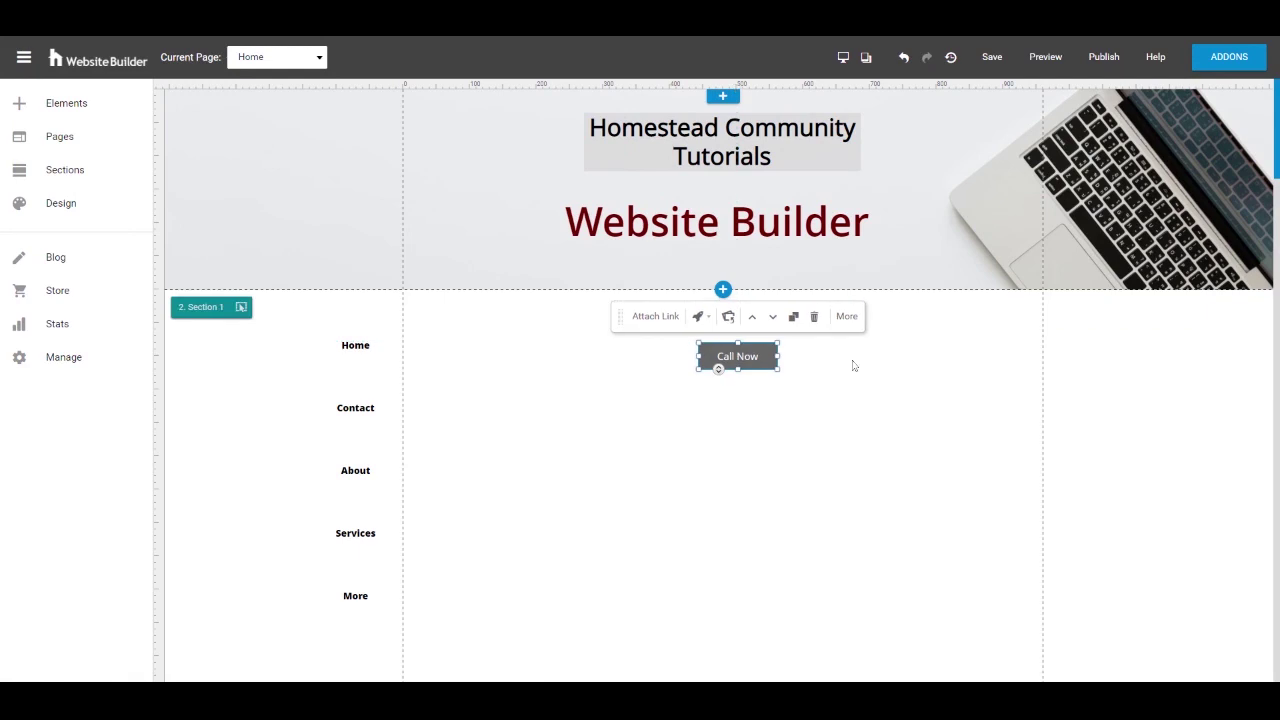
Turn off Show Hover Effects in the Call Now button's advanced options.
left_click(848, 316)
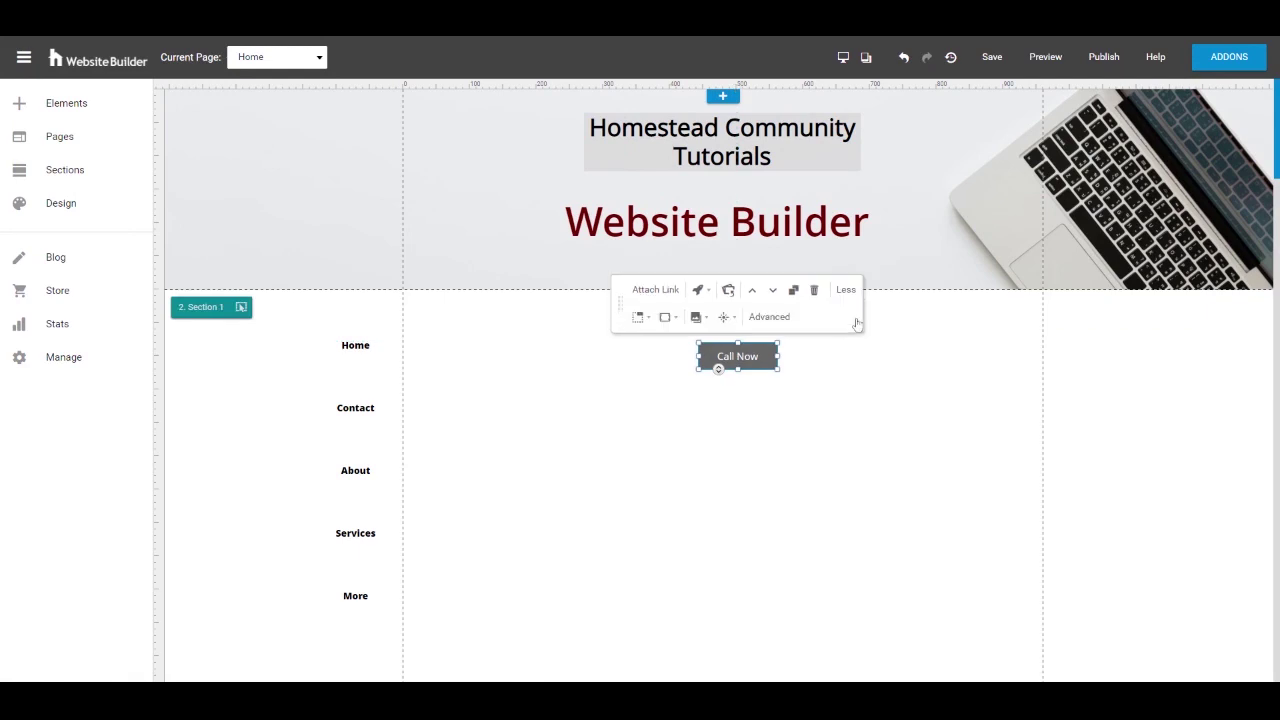
left_click(769, 316)
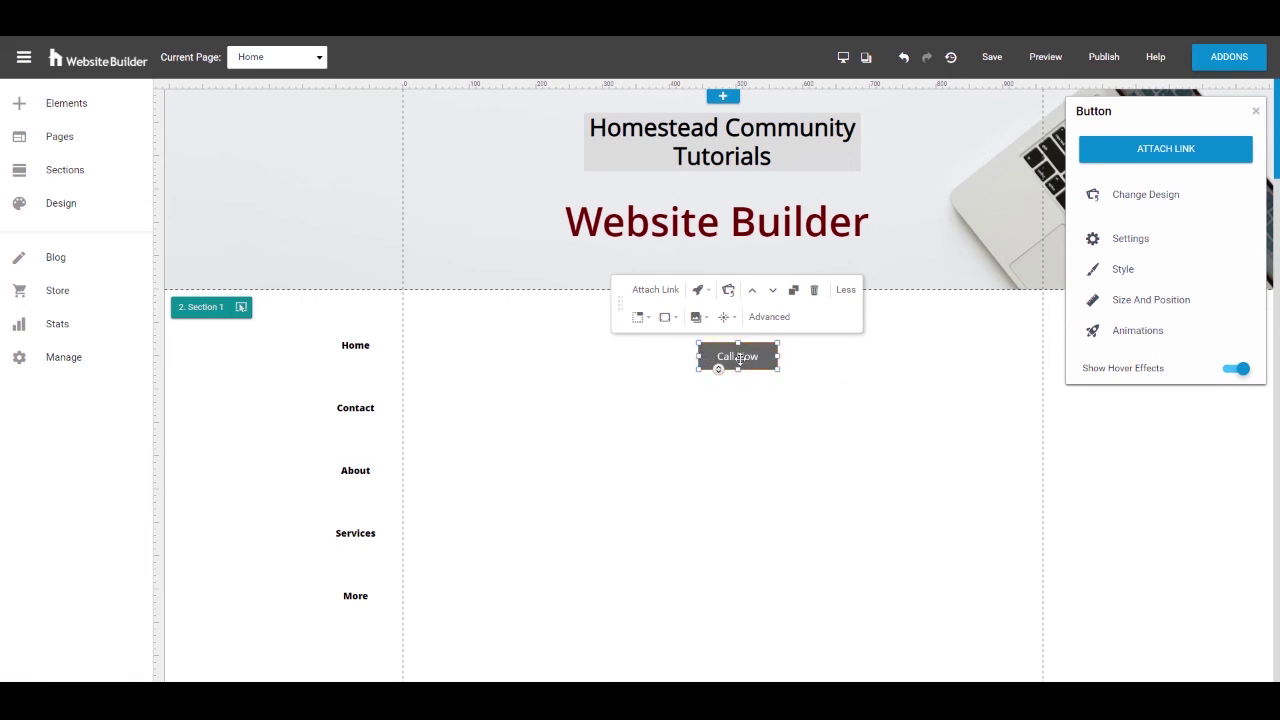
left_click(1241, 372)
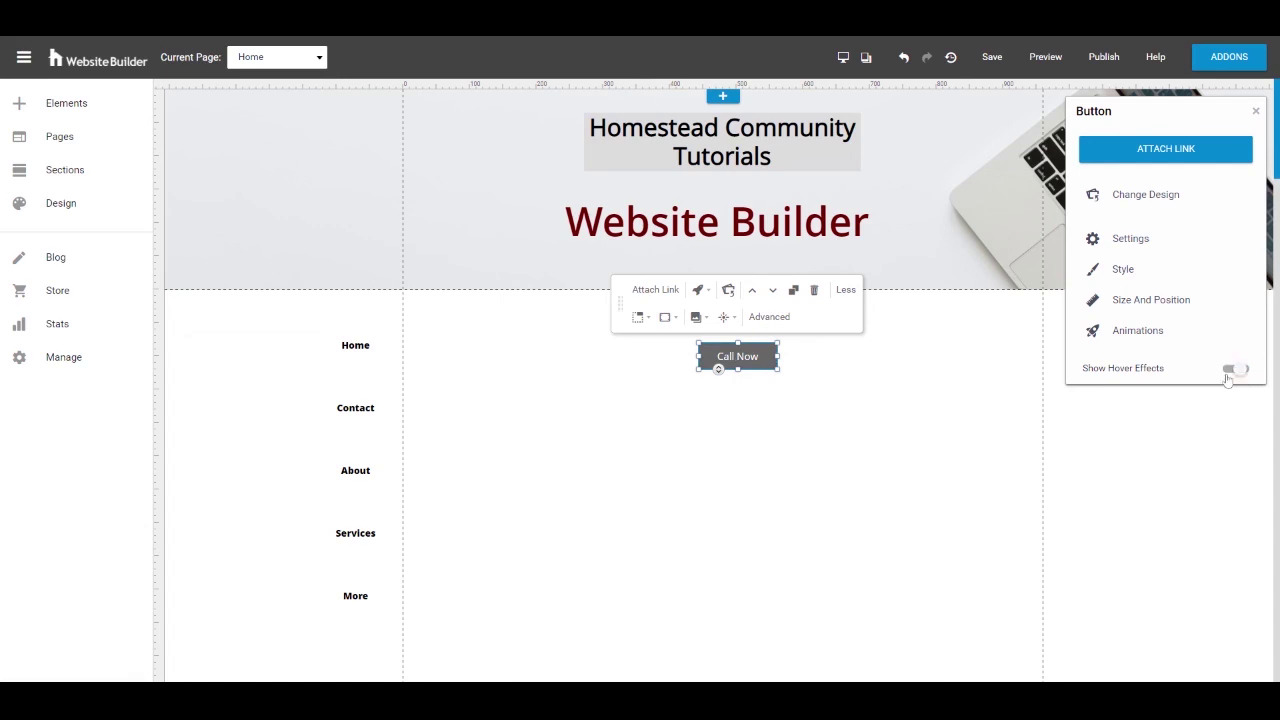